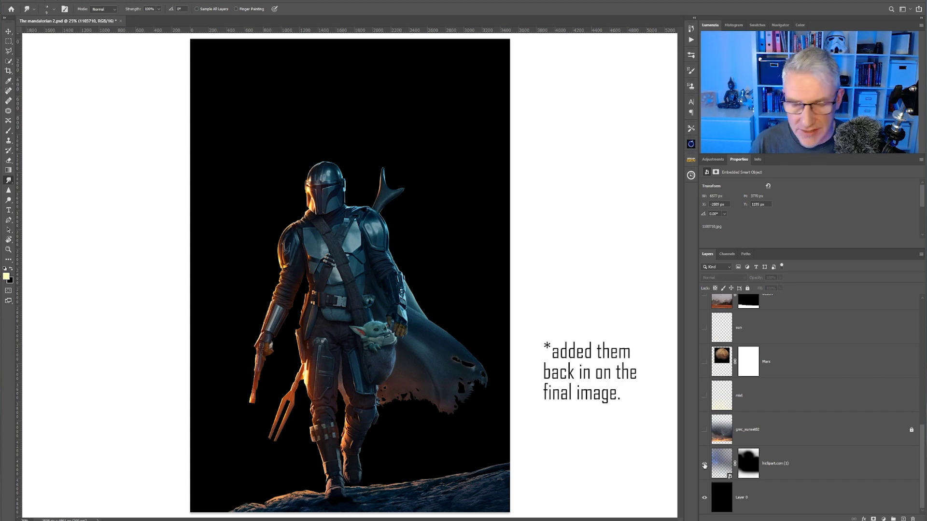
Hide the hiclipart.com figure layer so only the cut-out shows over the black base.
left_click(705, 465)
Show the gmc_sunset02 sunset sky, trying the mist layer and hiding it again.
left_click(704, 431)
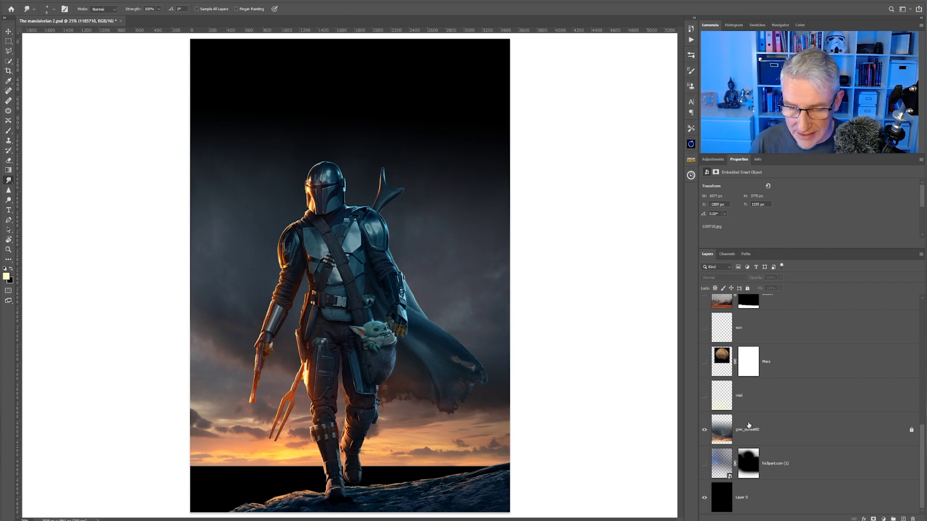
left_click(704, 396)
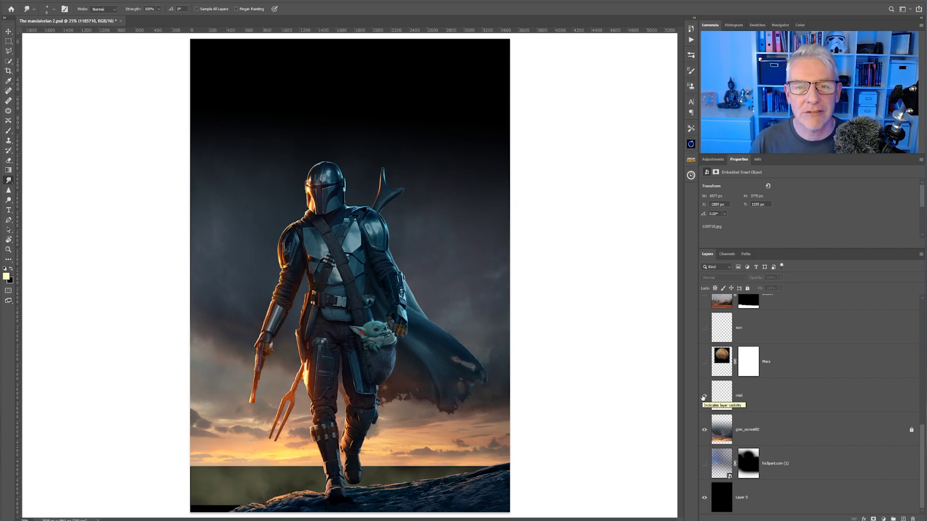
left_click(704, 396)
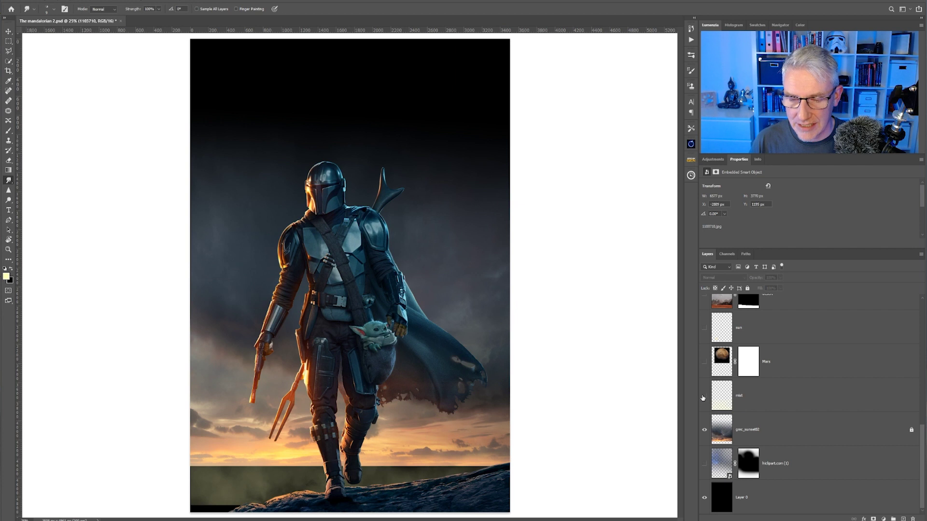
Show the Mars planet, desert ground and glowing sun on the horizon.
left_click(705, 362)
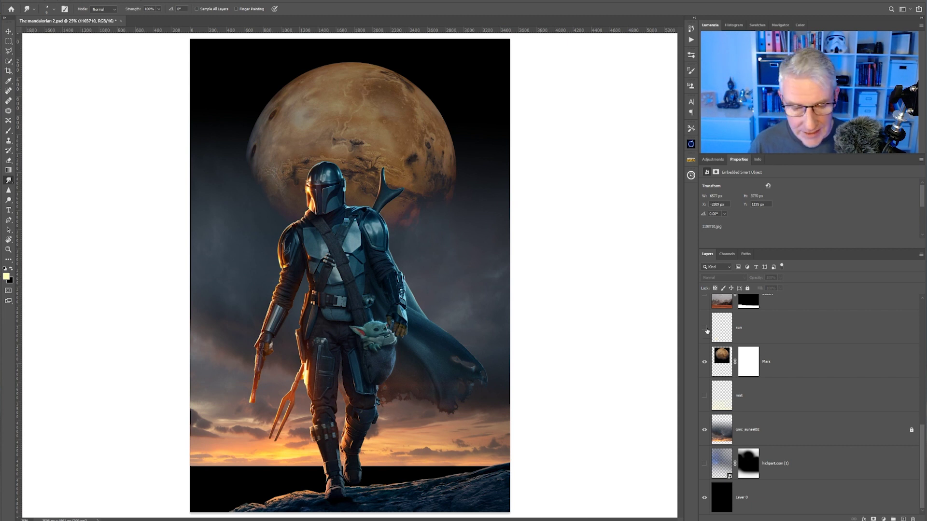
left_click(705, 328)
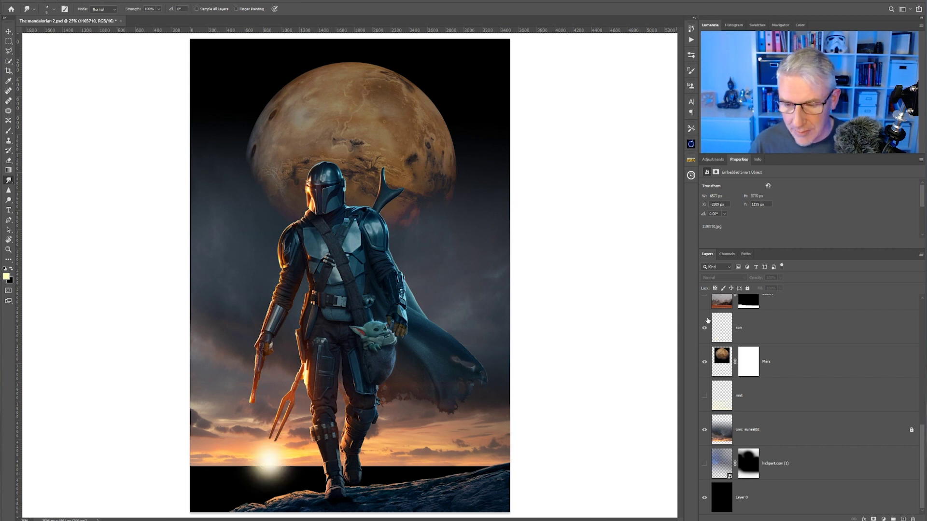
scroll(700, 377, "up", 2)
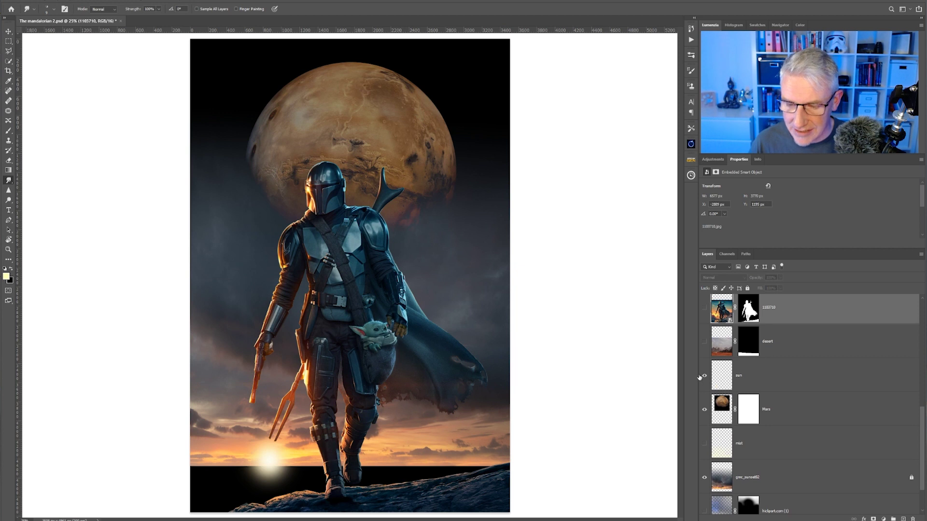
left_click(704, 376)
left_click(705, 341)
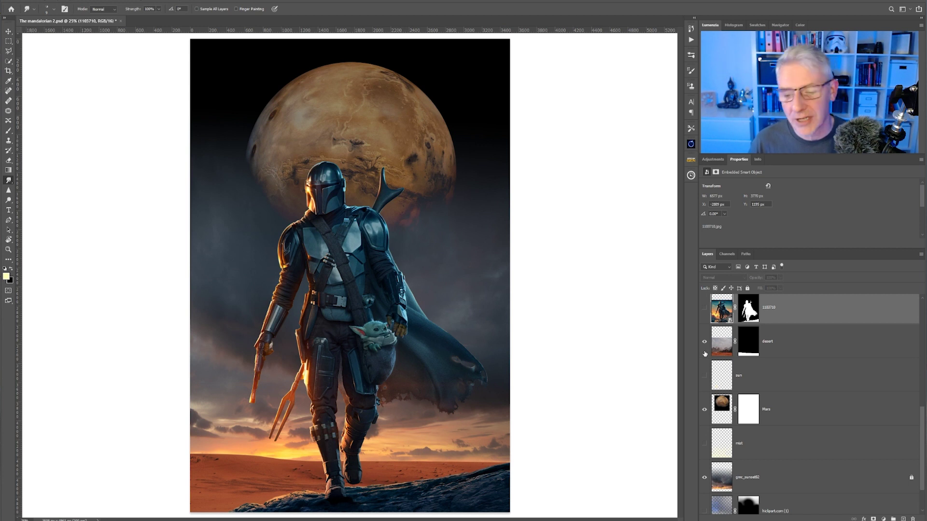
left_click(705, 376)
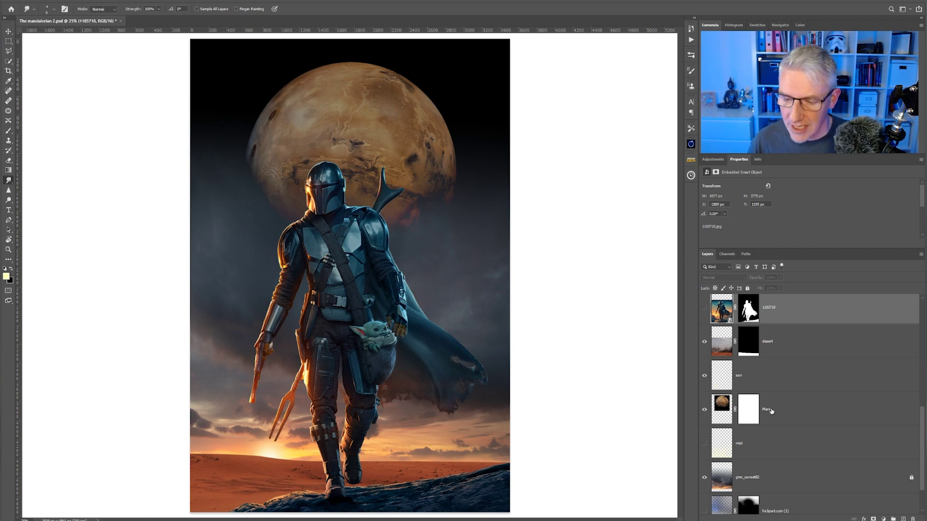
scroll(761, 419, "up", 2)
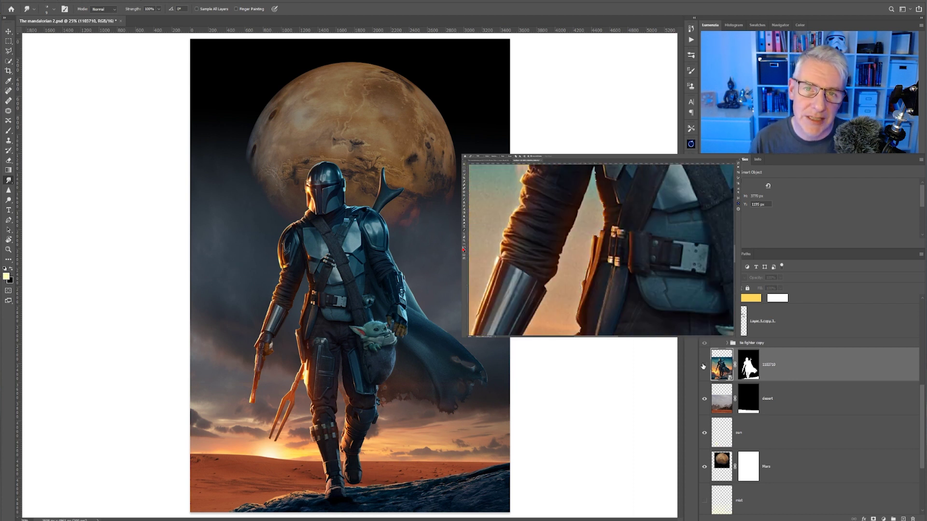
Duplicate layer 1103710, rasterize the copy and apply its layer mask.
scroll(762, 387, "up", 2)
scroll(457, 401, "up", 1)
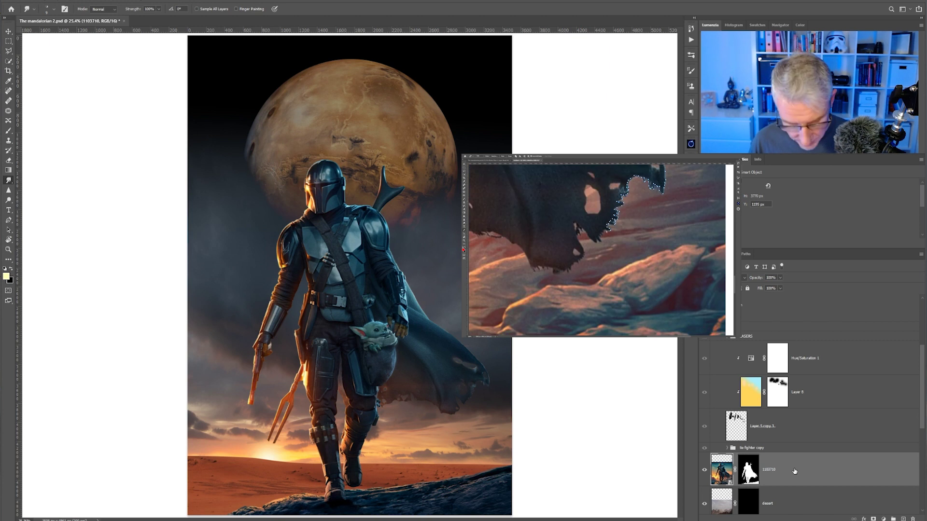
key("ctrl+j")
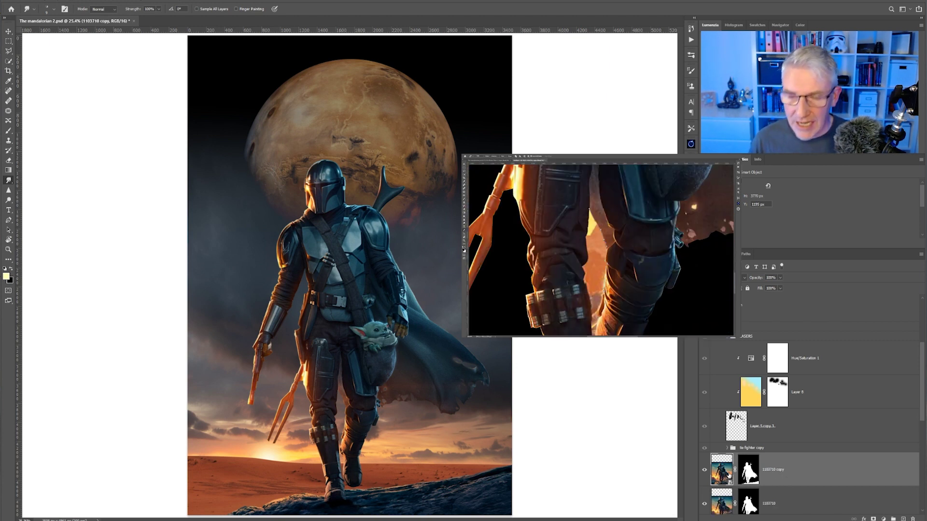
right_click(798, 475)
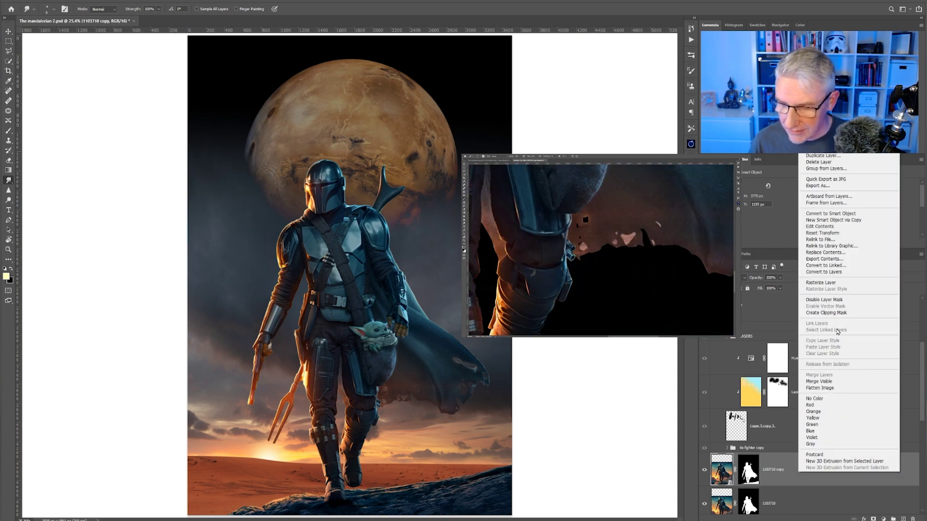
left_click(821, 282)
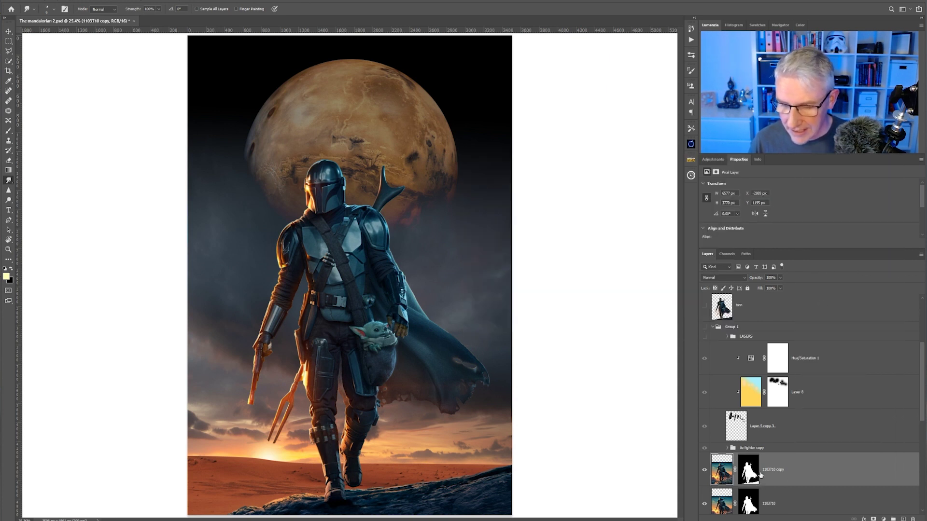
right_click(754, 474)
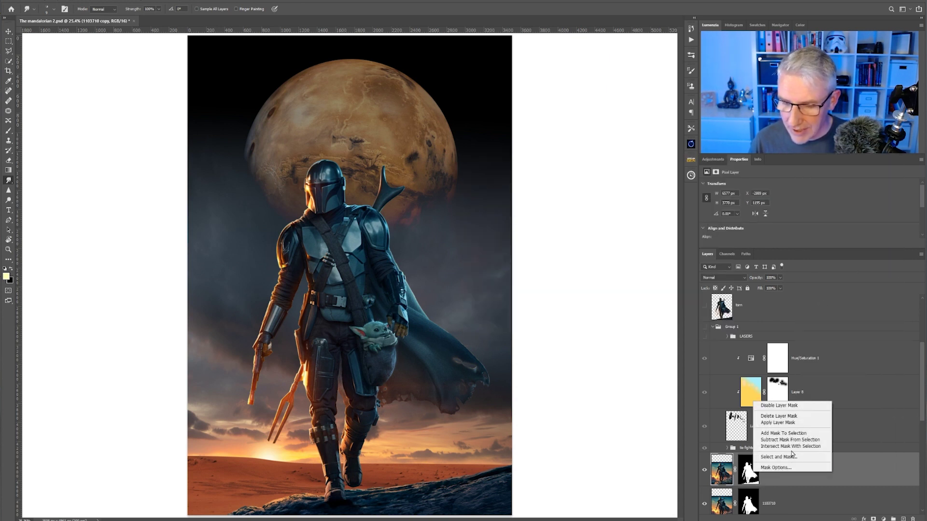
left_click(783, 422)
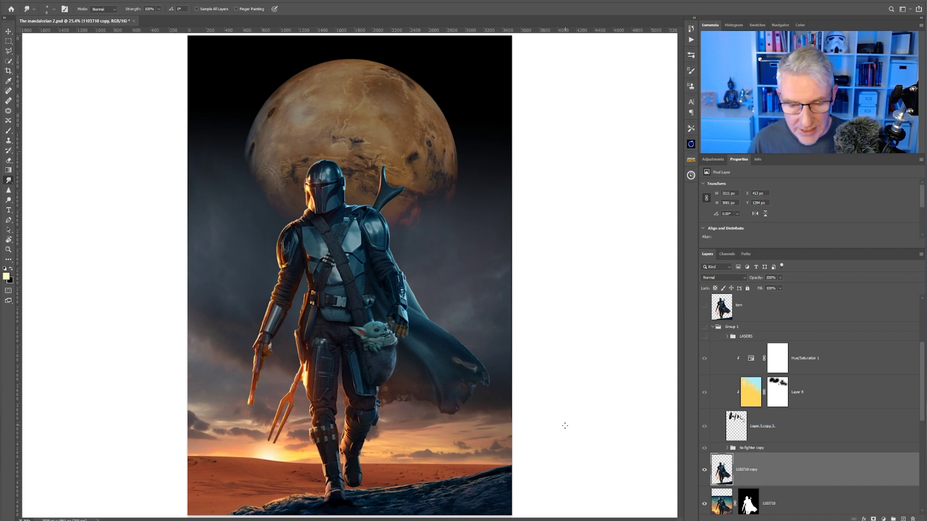
Zoom in on the cape and smudge its lower tip into small downward drips.
left_click_drag(455, 385, 544, 392)
left_click_drag(484, 397, 550, 209)
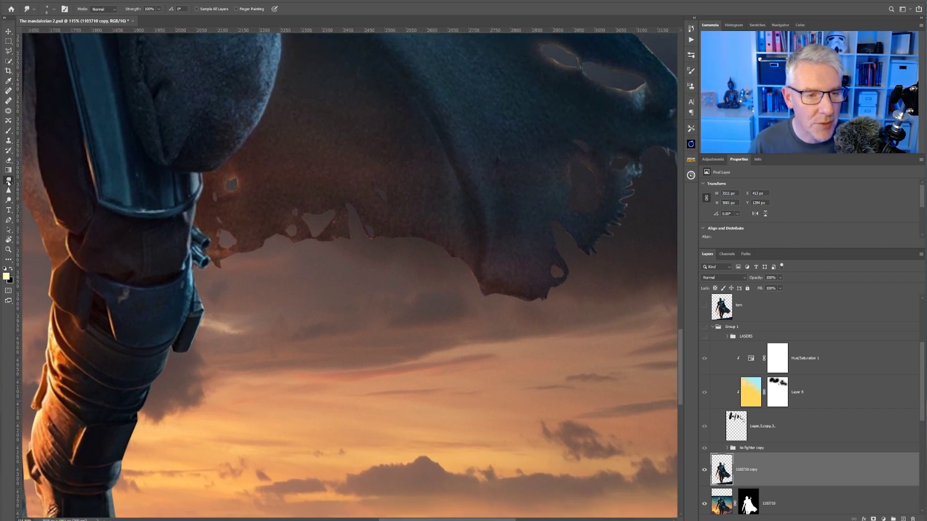
key("z")
left_click_drag(516, 283, 550, 284)
mouse_move(578, 313)
left_mouse_down()
mouse_move(595, 343)
mouse_move(568, 312)
mouse_move(572, 326)
mouse_move(558, 314)
mouse_move(563, 330)
mouse_move(547, 317)
mouse_move(559, 329)
mouse_move(569, 323)
mouse_move(569, 341)
mouse_move(547, 337)
left_mouse_up()
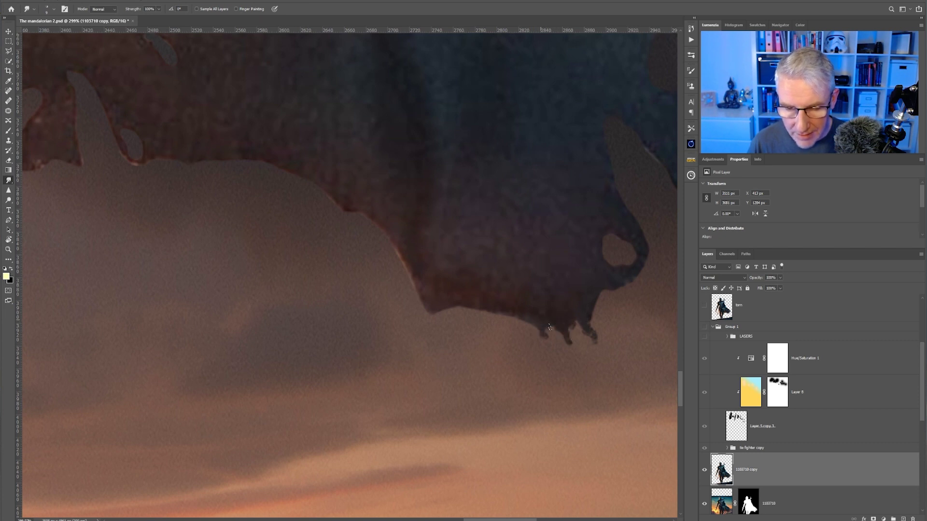
mouse_move(498, 313)
left_mouse_down()
mouse_move(506, 330)
mouse_move(497, 309)
mouse_move(519, 320)
mouse_move(530, 344)
left_mouse_up()
mouse_move(481, 304)
left_mouse_down()
mouse_move(491, 325)
mouse_move(479, 321)
mouse_move(494, 338)
left_mouse_up()
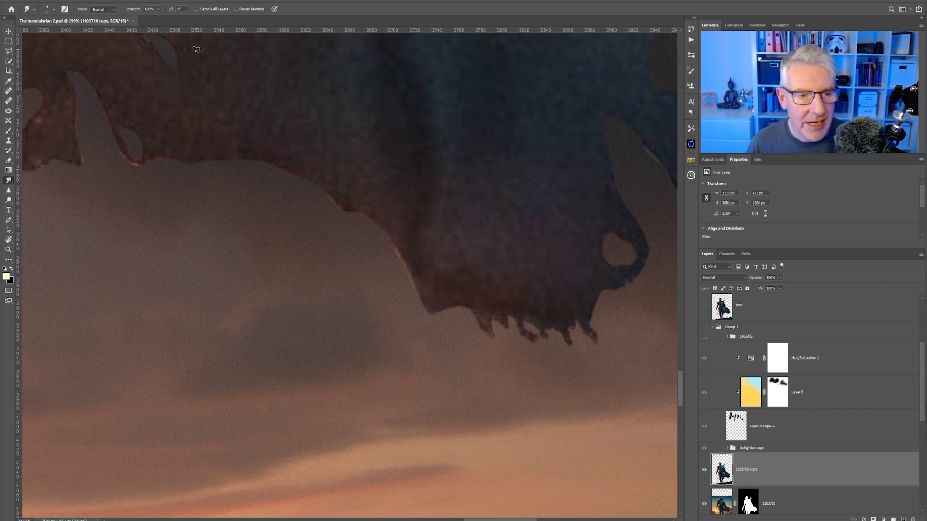
With Size Jitter 55%, Angle Jitter 16% and a bigger brush, smudge longer cape drips.
left_click(65, 9)
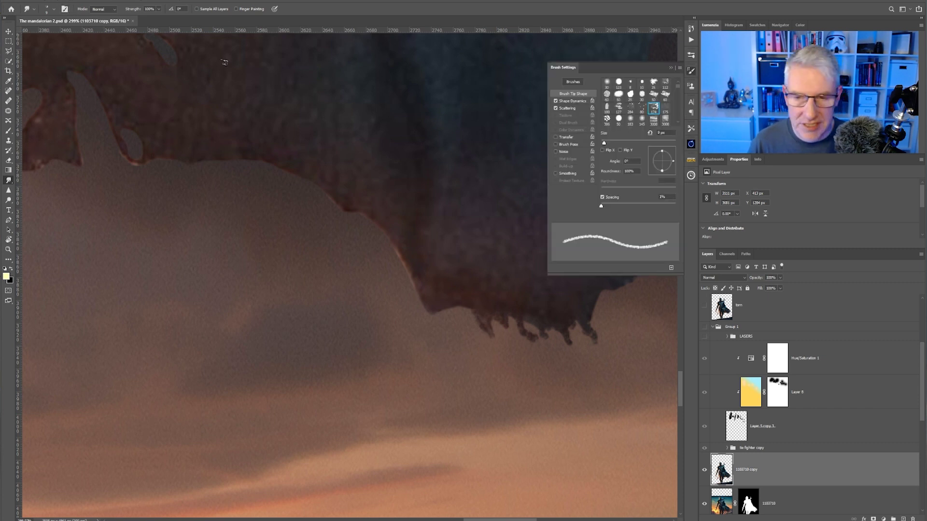
left_click(573, 109)
left_click(572, 101)
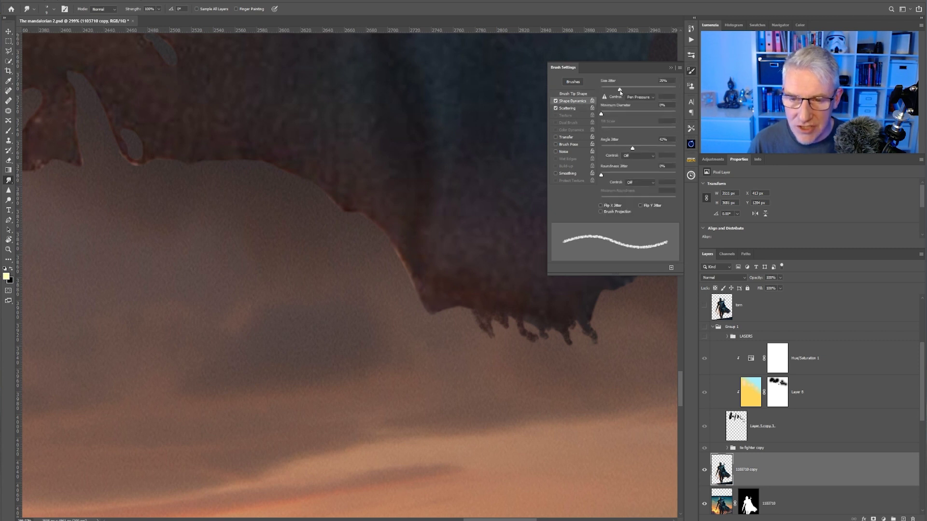
left_click_drag(618, 93, 643, 91)
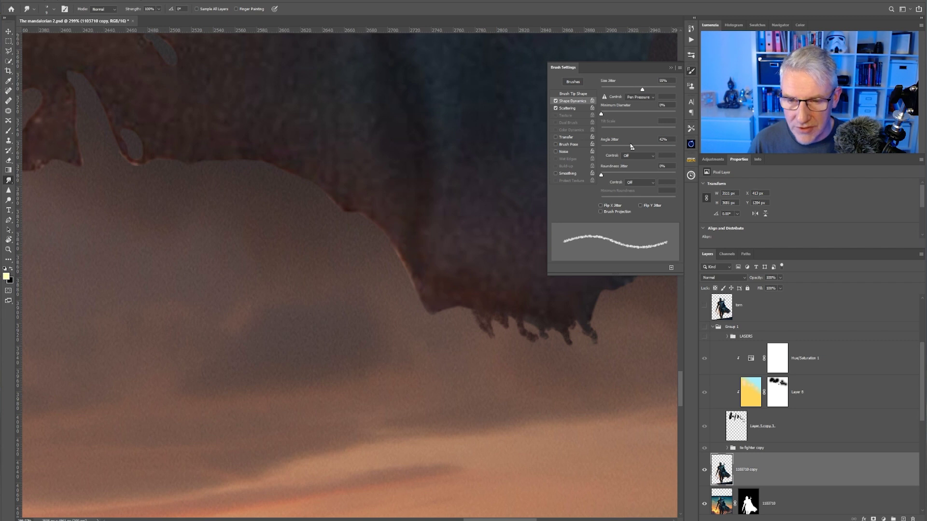
left_click_drag(631, 149, 598, 149)
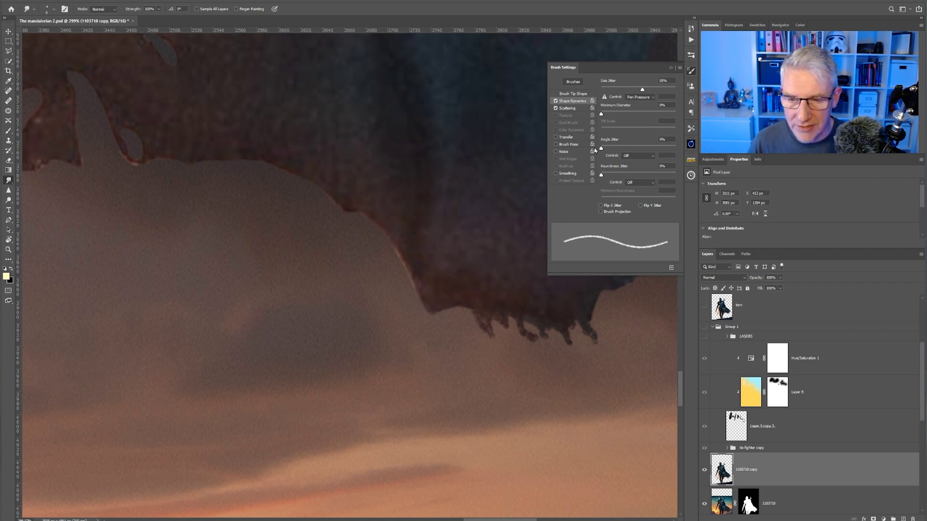
mouse_move(448, 297)
left_mouse_down()
mouse_move(459, 337)
mouse_move(448, 333)
left_mouse_up()
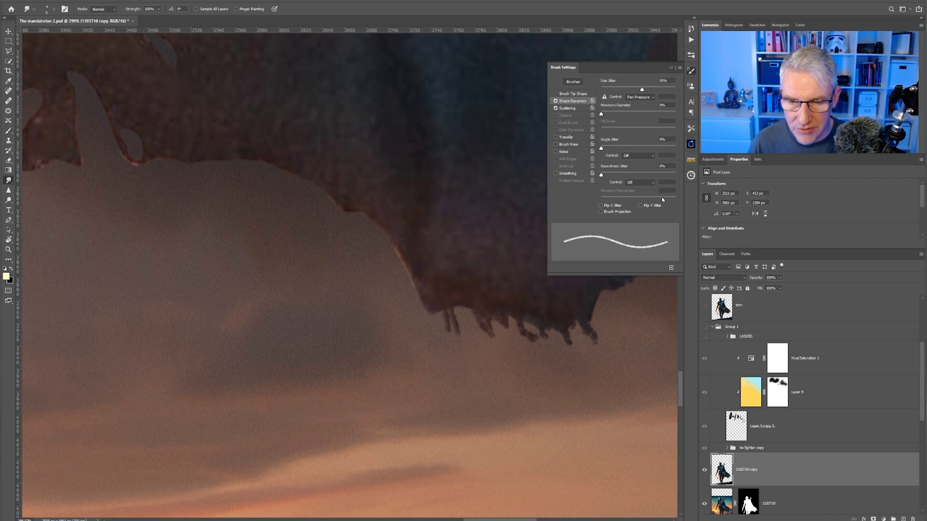
left_click_drag(603, 149, 617, 151)
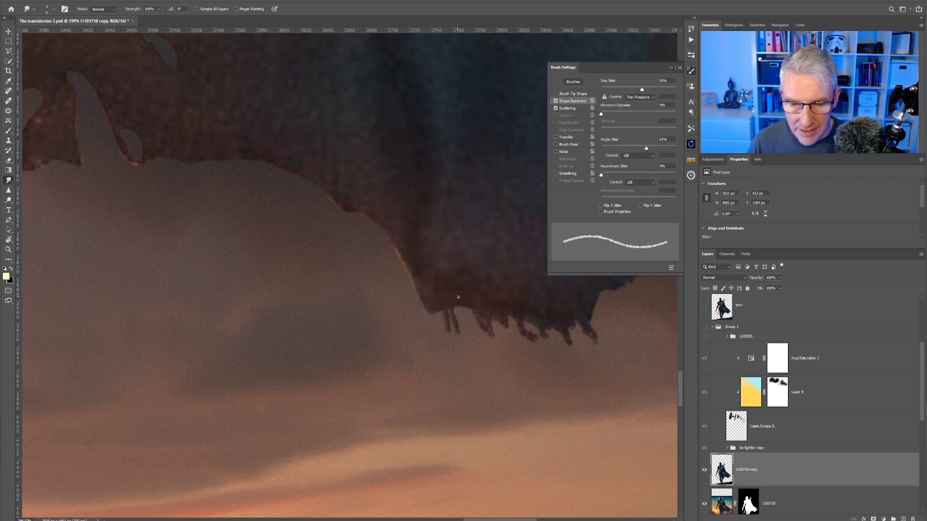
key("bracketright")
key("bracketright")
key("bracketright")
key("bracketright")
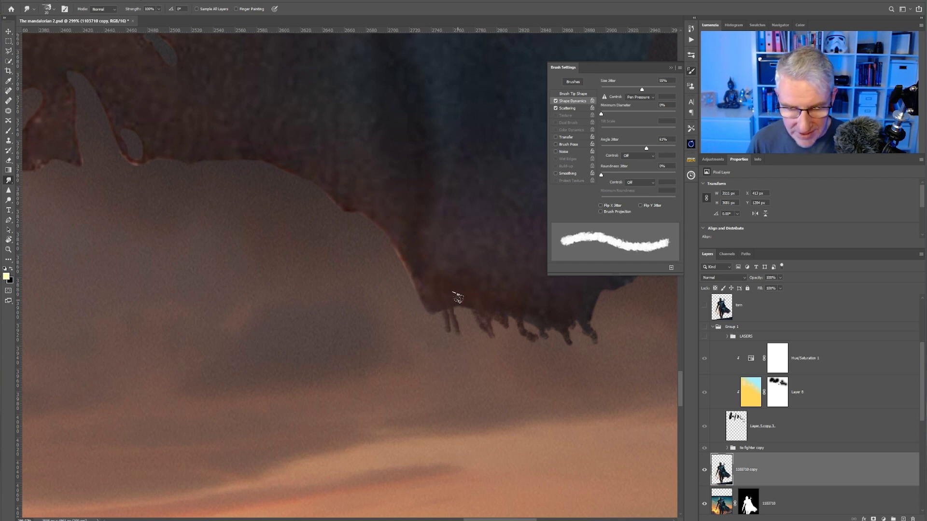
left_click_drag(463, 319, 478, 342)
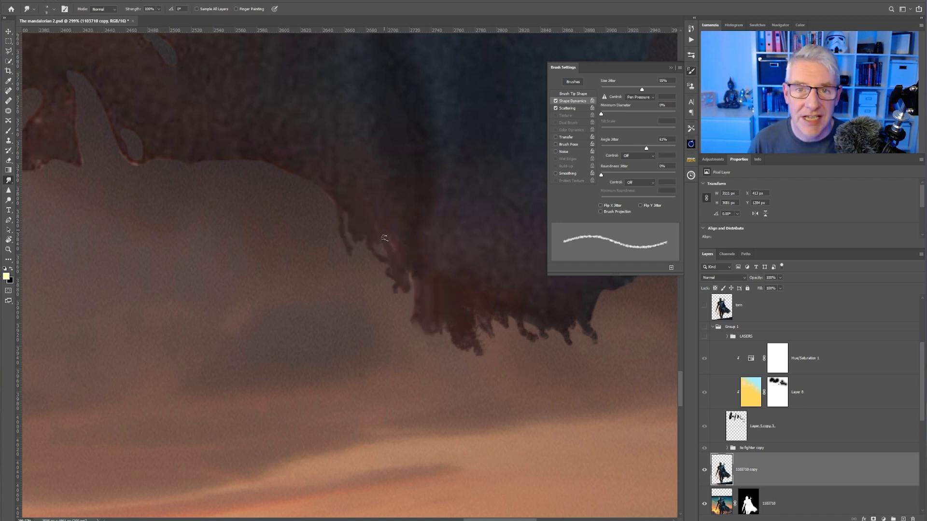
left_click_drag(384, 238, 419, 343)
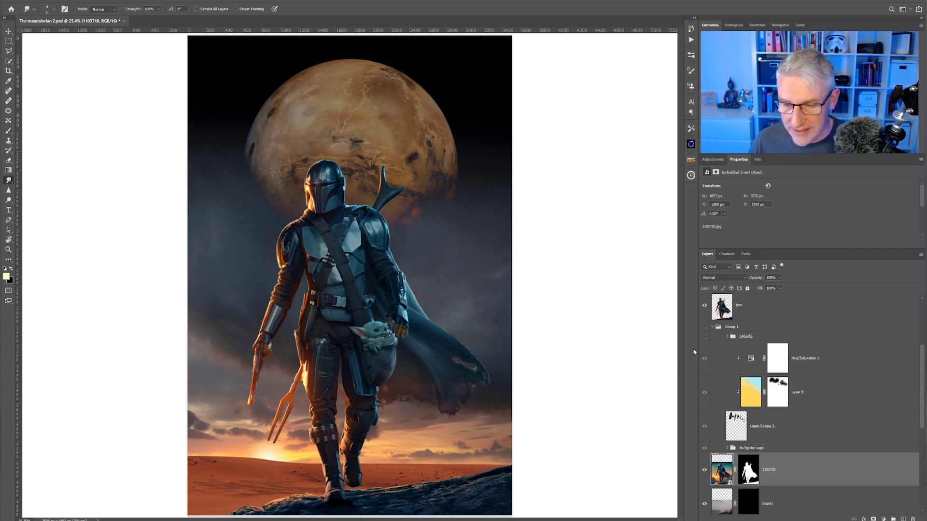
Show the TIE fighters and the Razor Crest, keep the old shadow hidden, and select Layer 1.
left_click(704, 327)
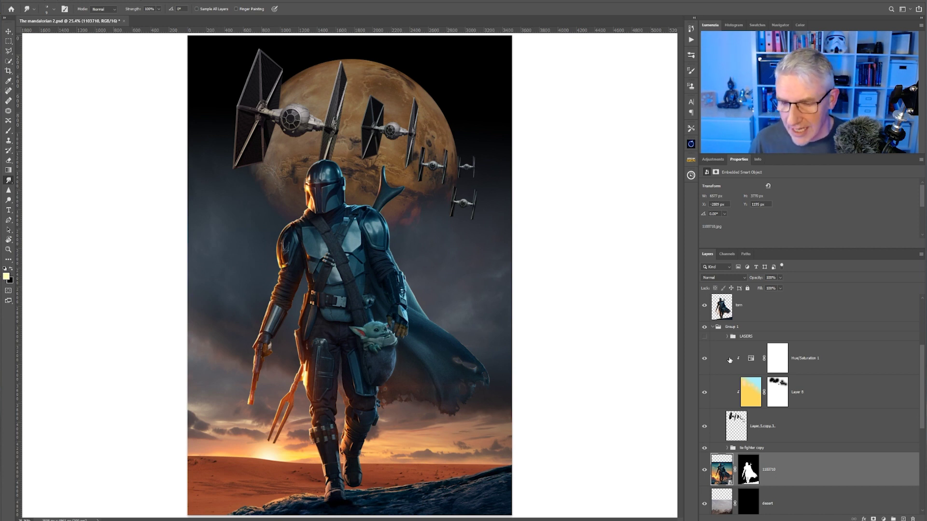
scroll(753, 385, "up", 5)
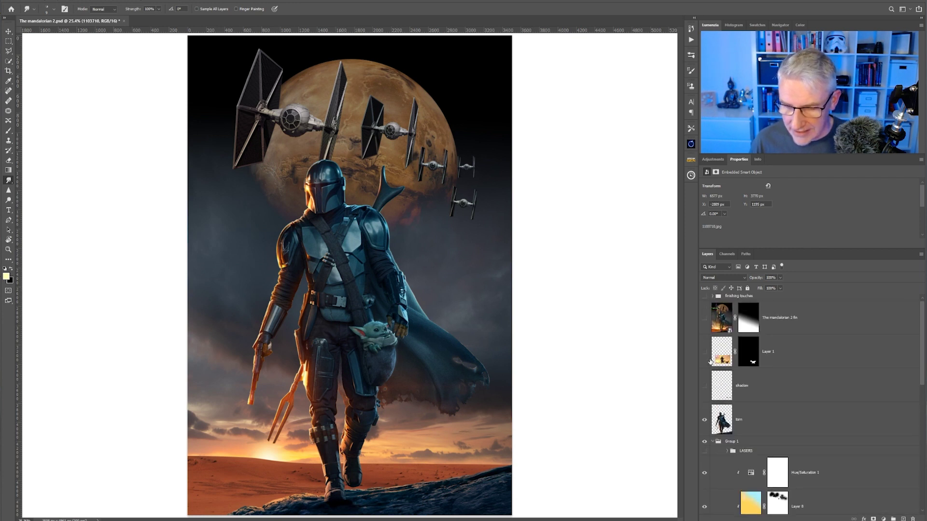
left_click(705, 352)
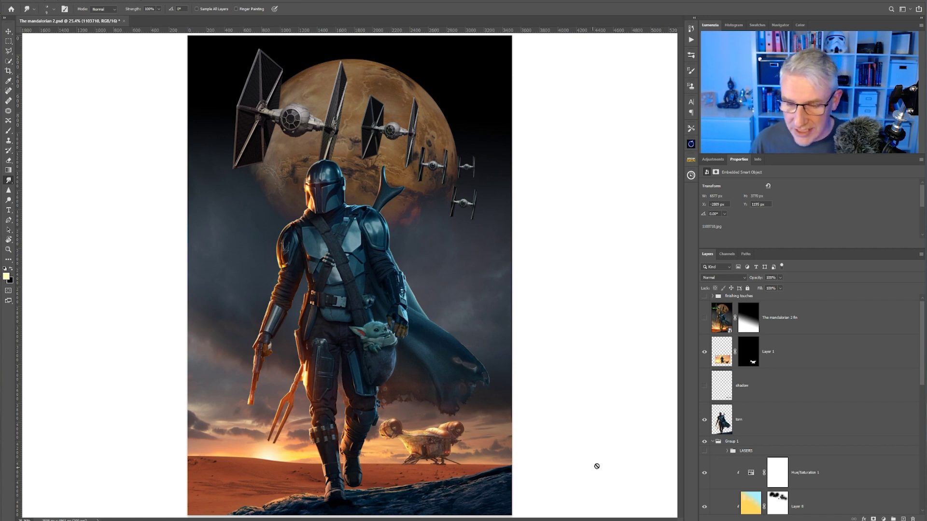
left_click(704, 387)
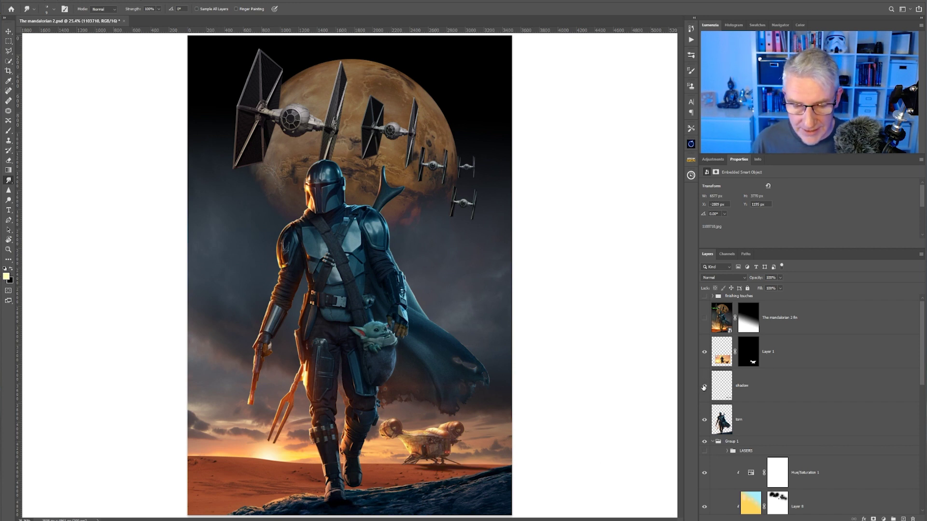
left_click(704, 387)
left_click(794, 360)
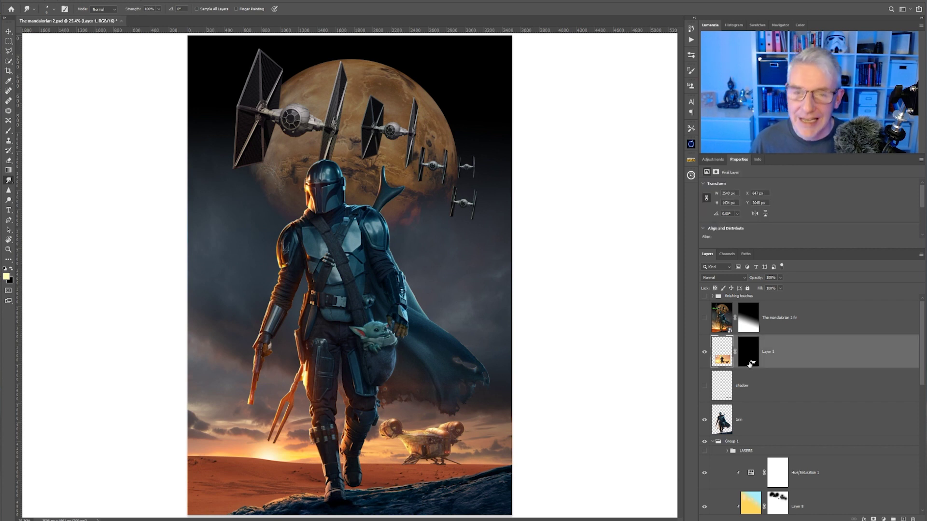
Duplicate the ship layer and apply the copy's layer mask.
key("ctrl+j")
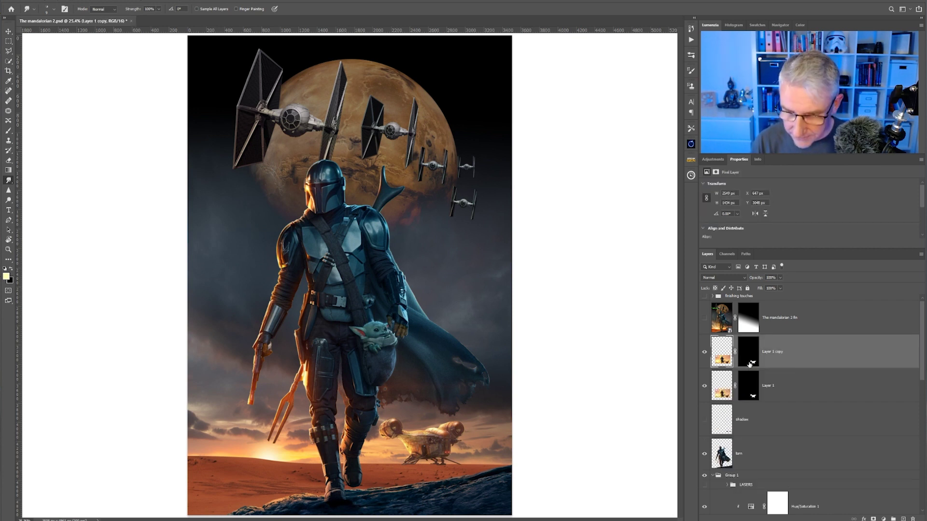
right_click(750, 364)
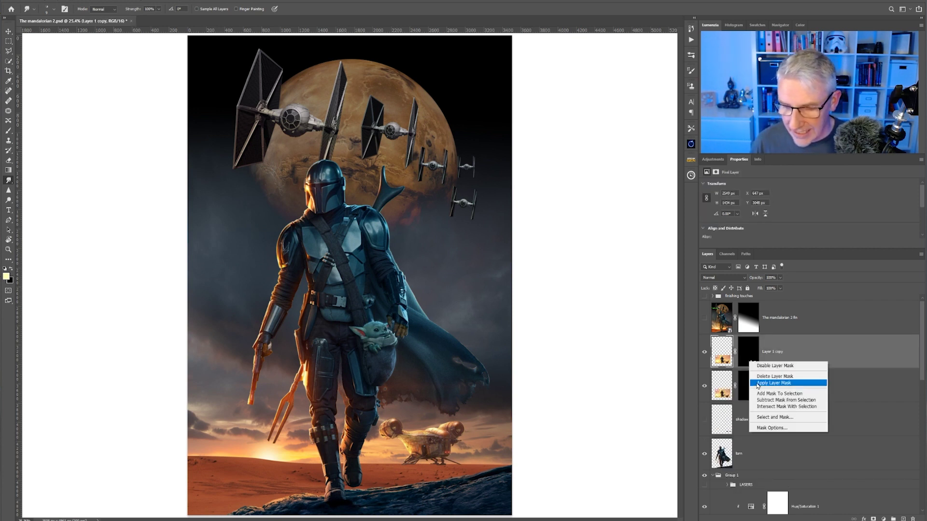
left_click(757, 384)
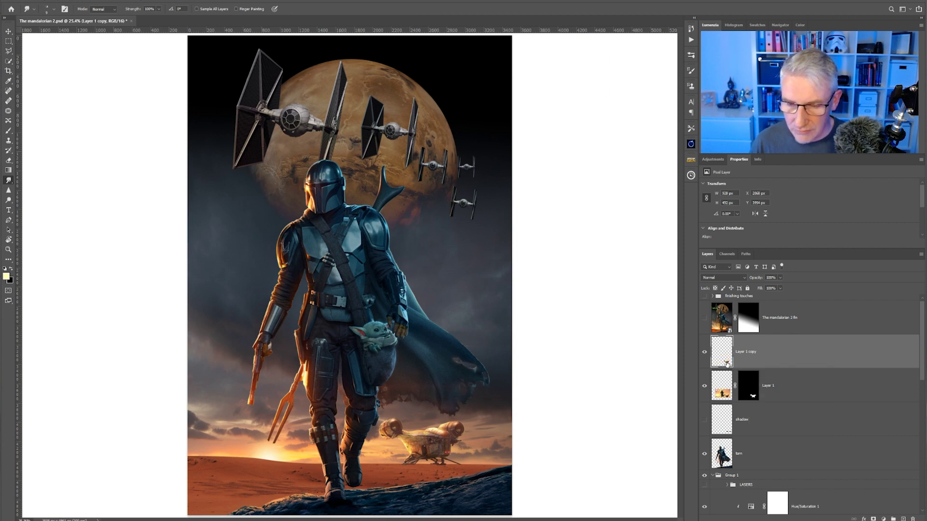
Darken the ship copy to solid black with Exposure at -20.00.
left_click(47, 1)
mouse_move(96, 19)
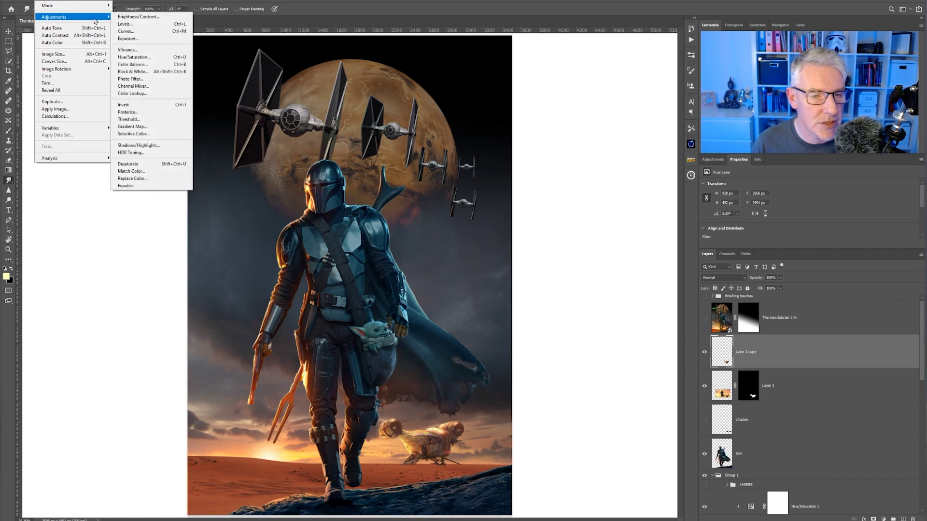
left_click(119, 39)
left_click_drag(440, 172, 392, 172)
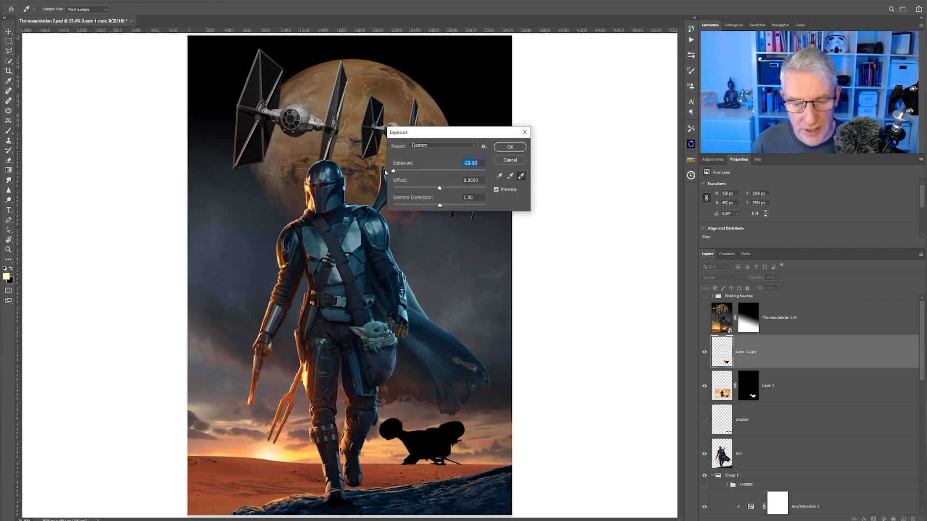
left_click(511, 148)
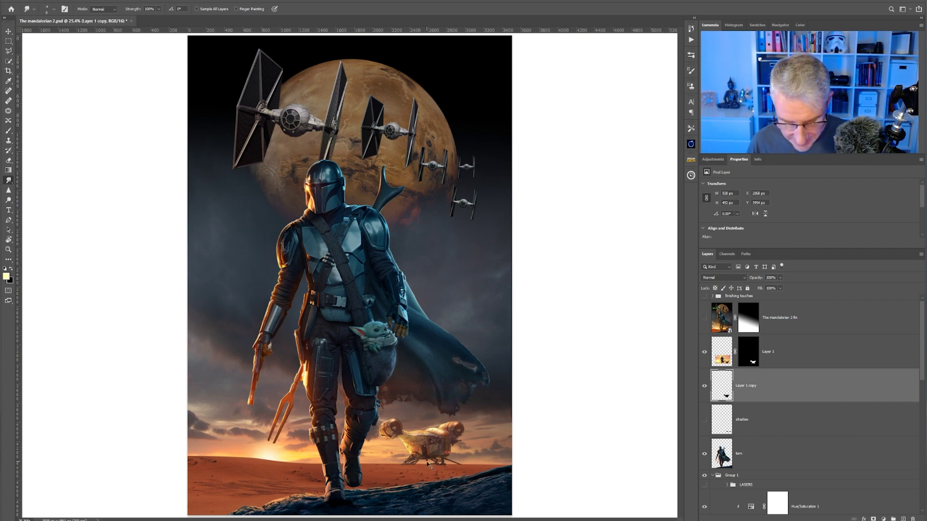
Flip and skew the black copy into a flat shadow and nudge it under the landing gear.
key("ctrl+t")
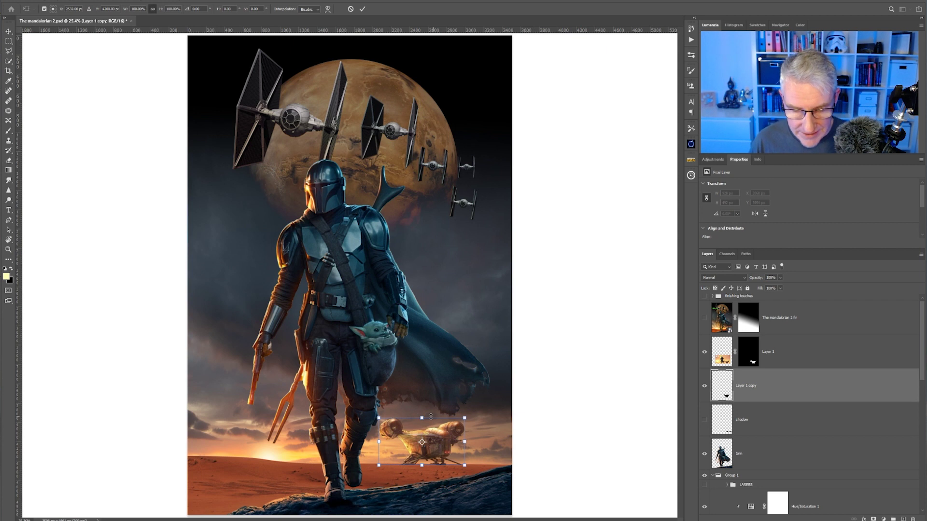
left_click_drag(422, 419, 464, 479)
left_click(363, 9)
key("r")
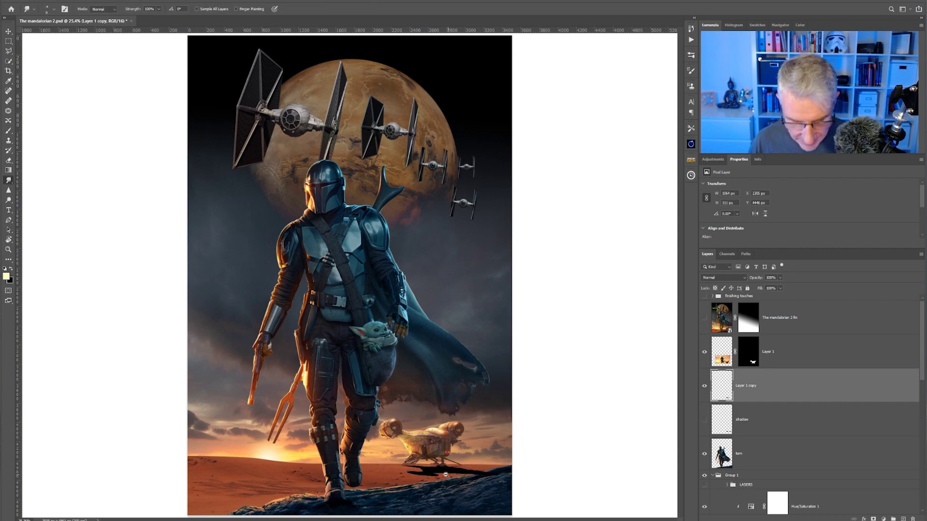
scroll(451, 471, "up", 5)
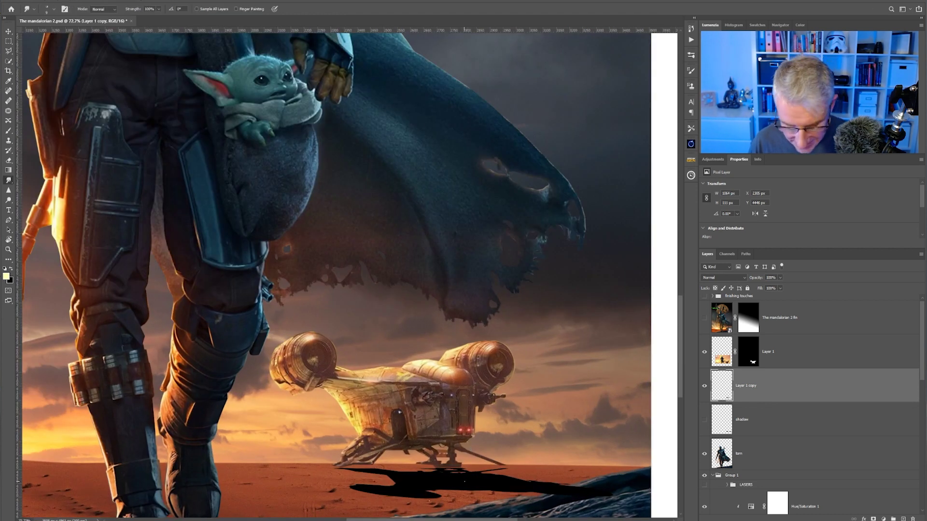
key("v")
left_click_drag(466, 484, 458, 477)
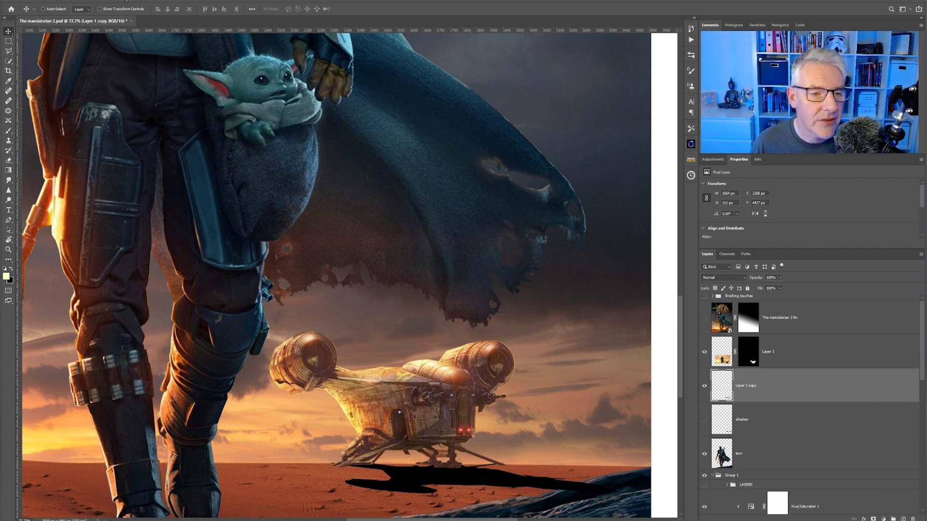
Blur the ship shadow with a 5.4 px Gaussian Blur and lower its opacity.
left_click(107, 1)
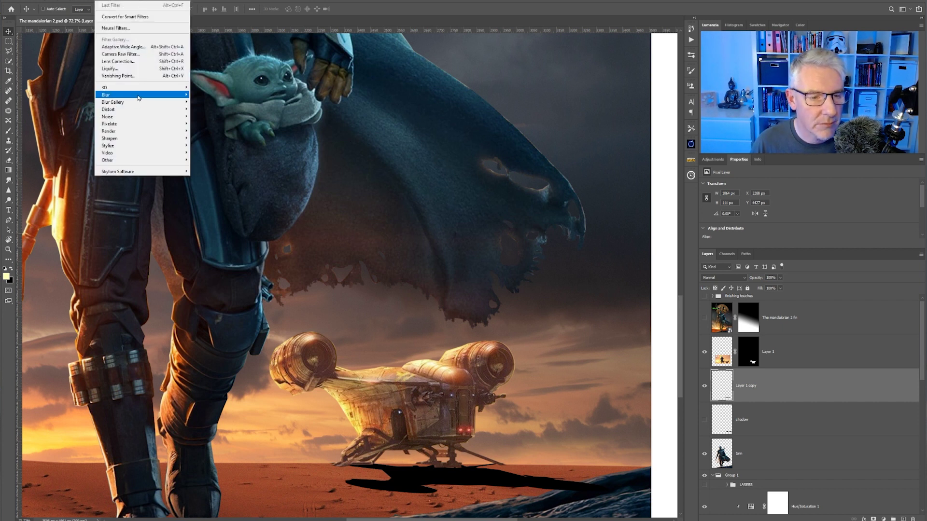
mouse_move(133, 95)
left_click(207, 123)
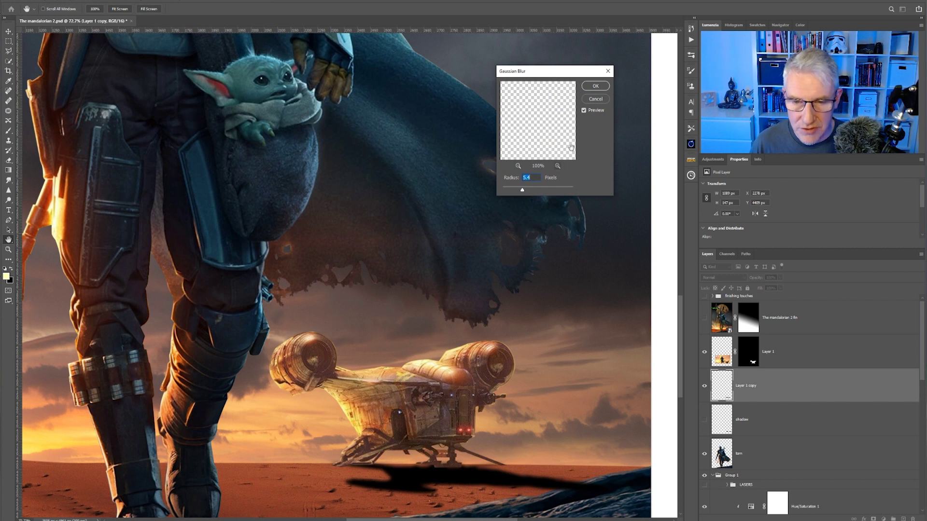
key("Return")
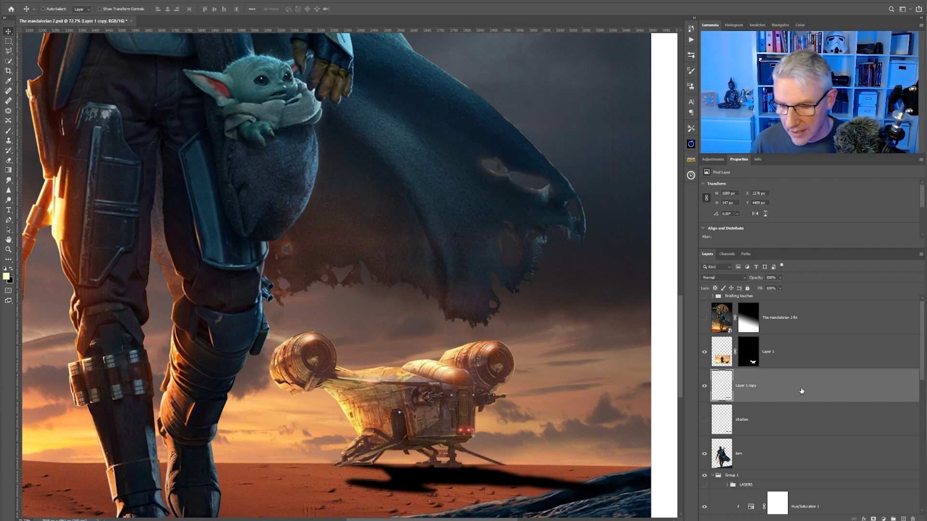
left_click(780, 289)
left_click_drag(781, 289, 770, 288)
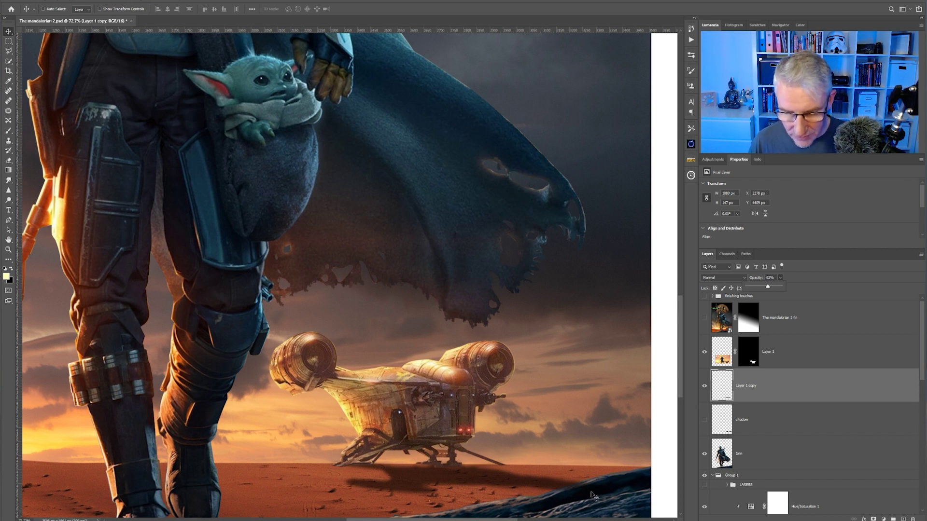
Select the Eraser and turn on the LASERS group's green beams.
left_click(8, 161)
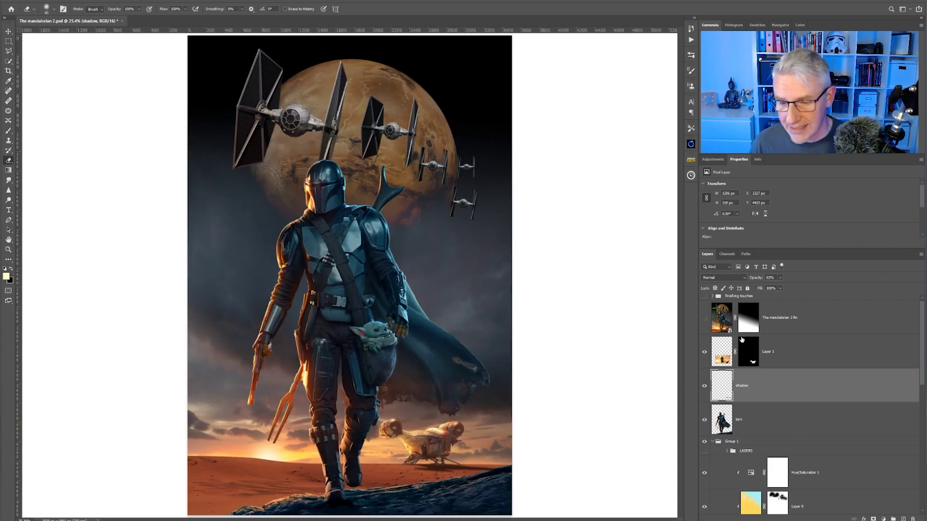
scroll(784, 382, "down", 1)
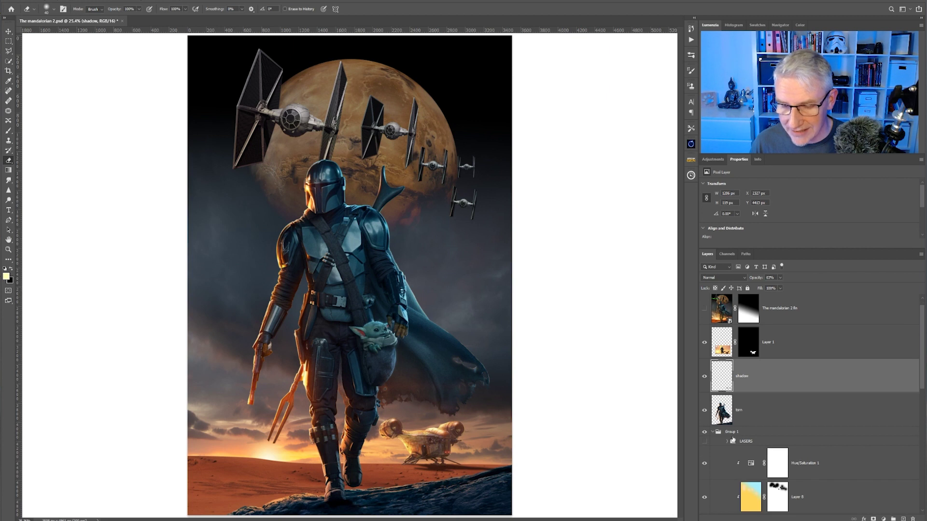
left_click(704, 441)
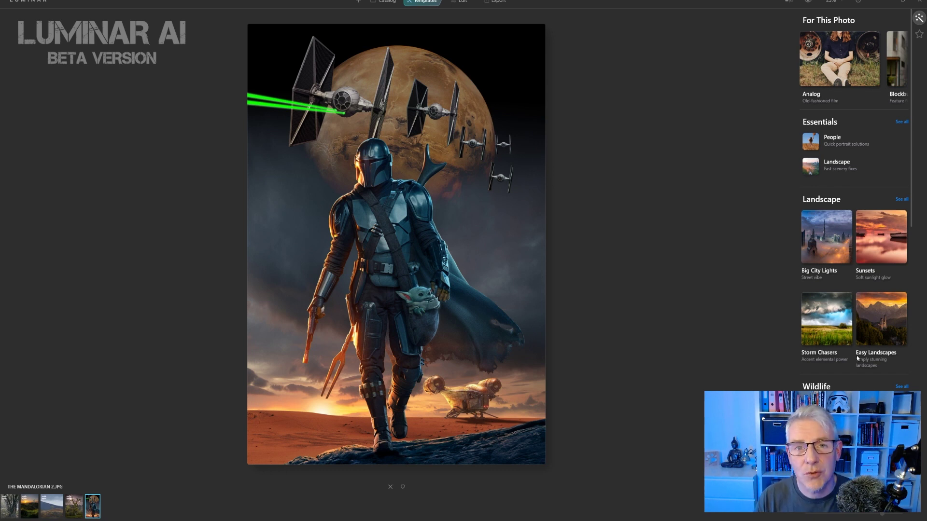
Switch Luminar AI to the Edit workspace to reveal the Essentials tools.
left_click(453, 1)
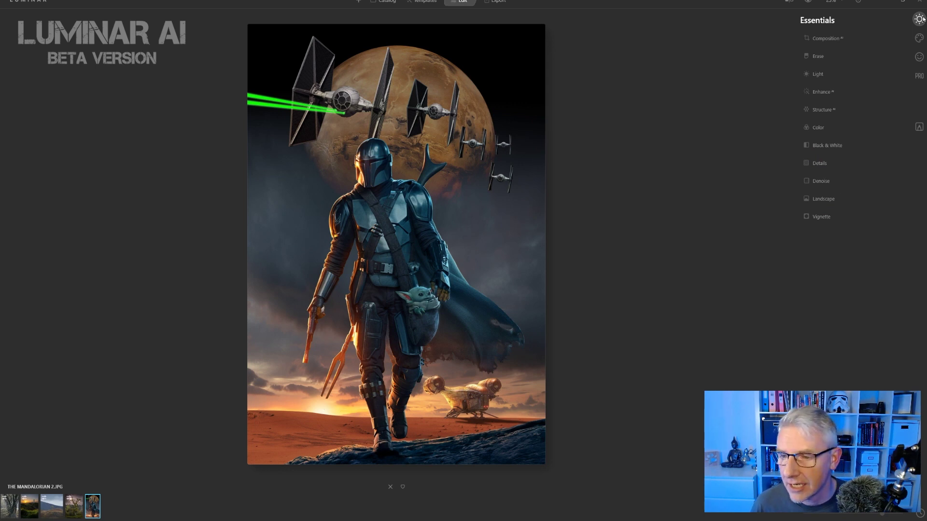
Add Sunrays from a horizon sun centre with Amount 30, Length 65 and Penetration 40.
left_click(920, 38)
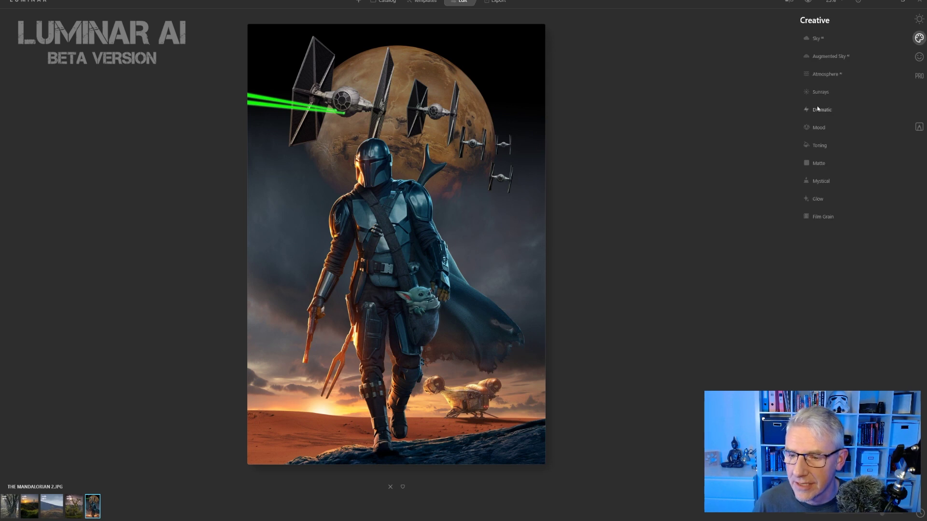
left_click(821, 92)
left_click(845, 111)
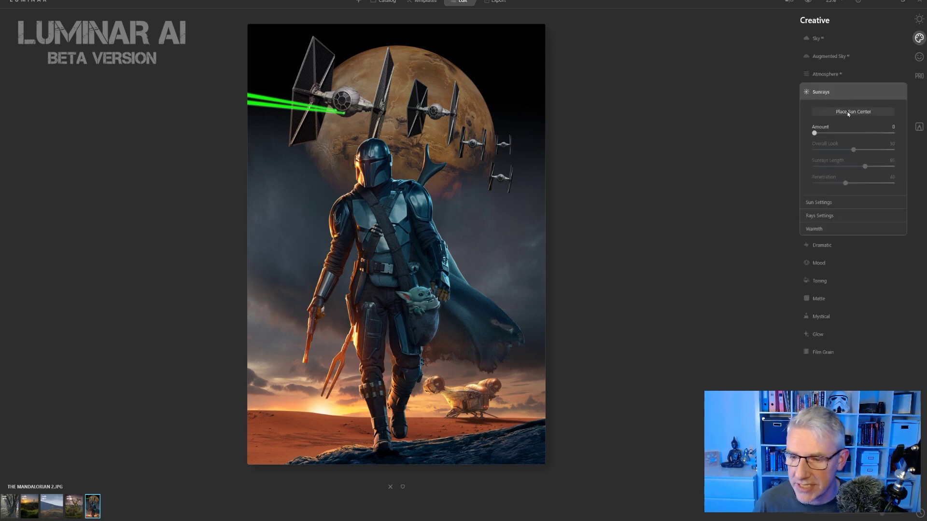
mouse_move(337, 112)
left_mouse_down()
mouse_move(344, 126)
mouse_move(309, 322)
mouse_move(320, 410)
left_mouse_up()
left_click_drag(815, 134, 838, 134)
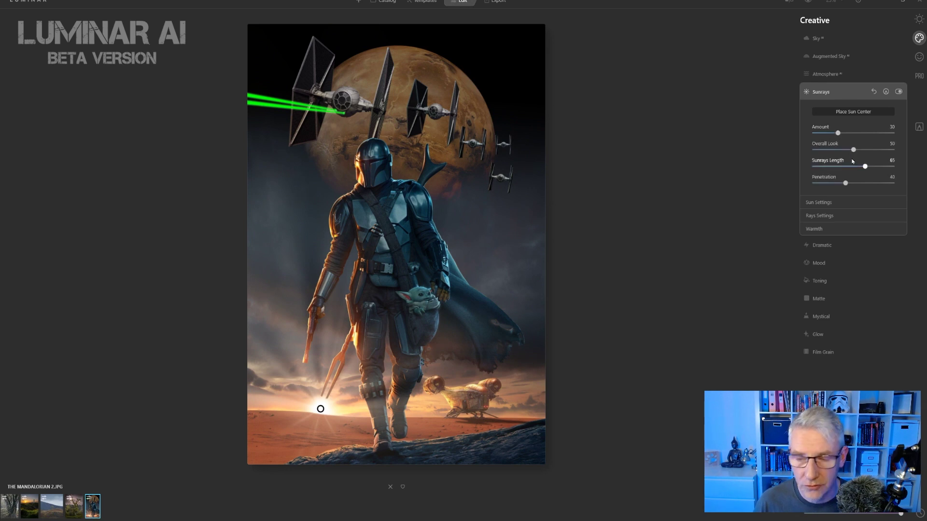
mouse_move(845, 183)
left_mouse_down()
mouse_move(876, 187)
mouse_move(845, 185)
left_mouse_up()
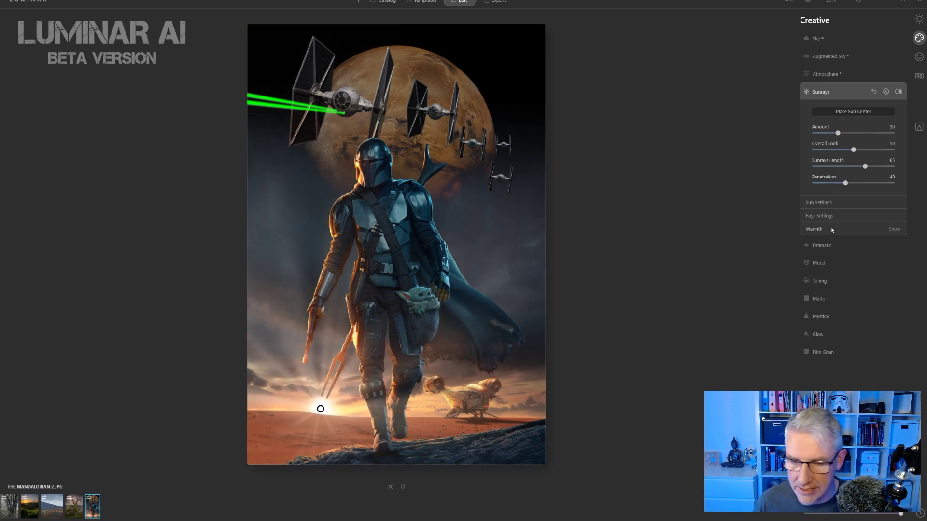
Enlarge the sun and raise Sun Glow Amount to 80, keeping the sunray count at 50.
left_click(825, 203)
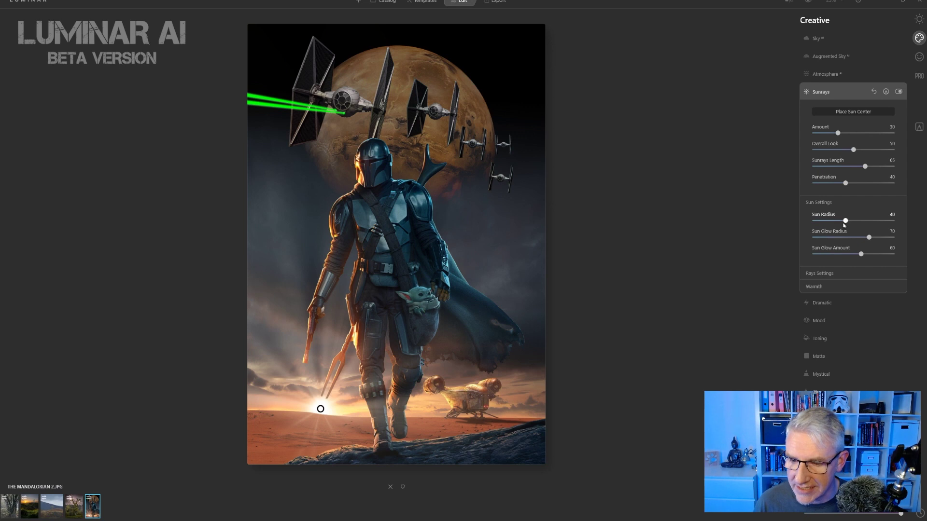
left_click_drag(846, 221, 880, 222)
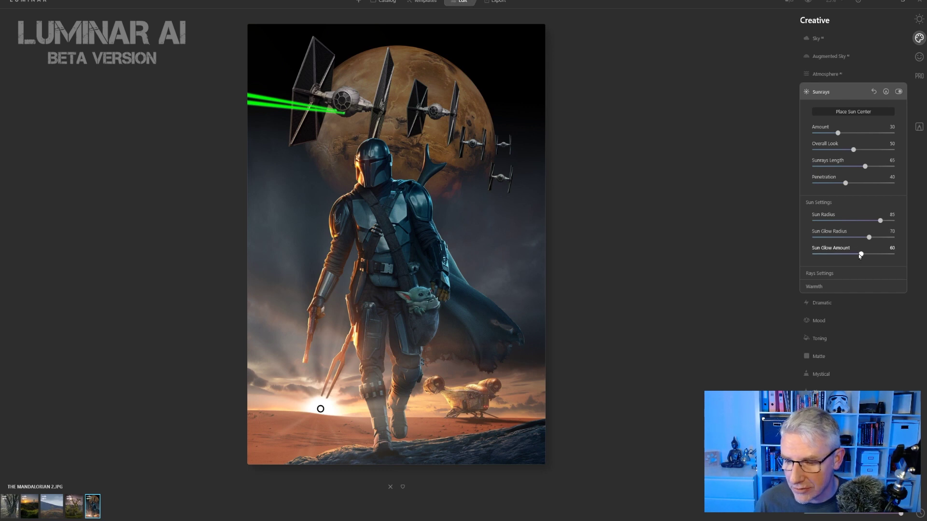
left_click_drag(863, 255, 877, 254)
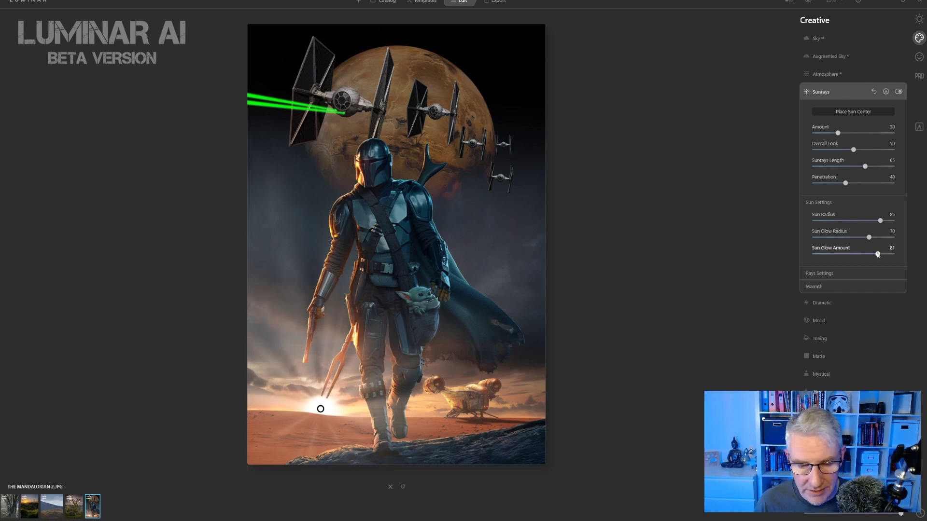
left_click(827, 273)
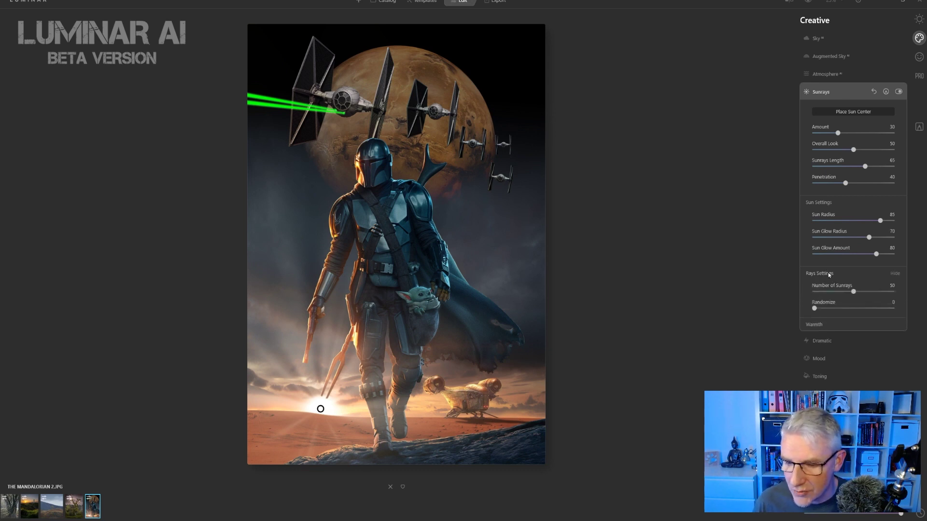
left_click_drag(853, 292, 830, 292)
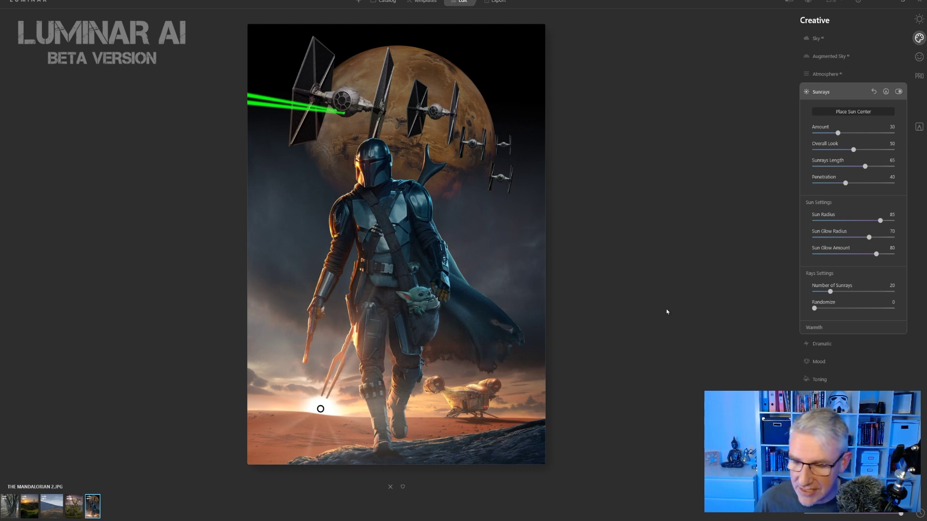
left_click_drag(830, 292, 853, 292)
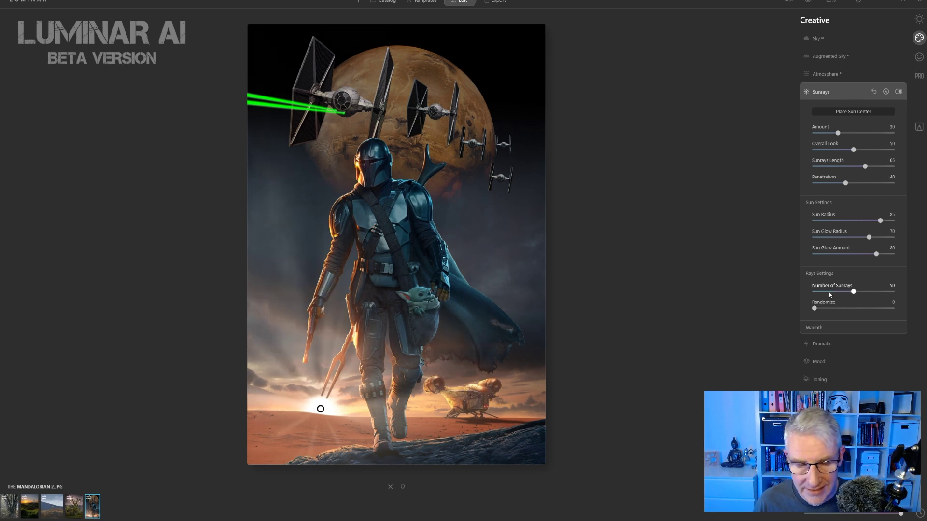
Set Sun Warmth to 100 and Sunrays Warmth to about 71.
left_click(822, 328)
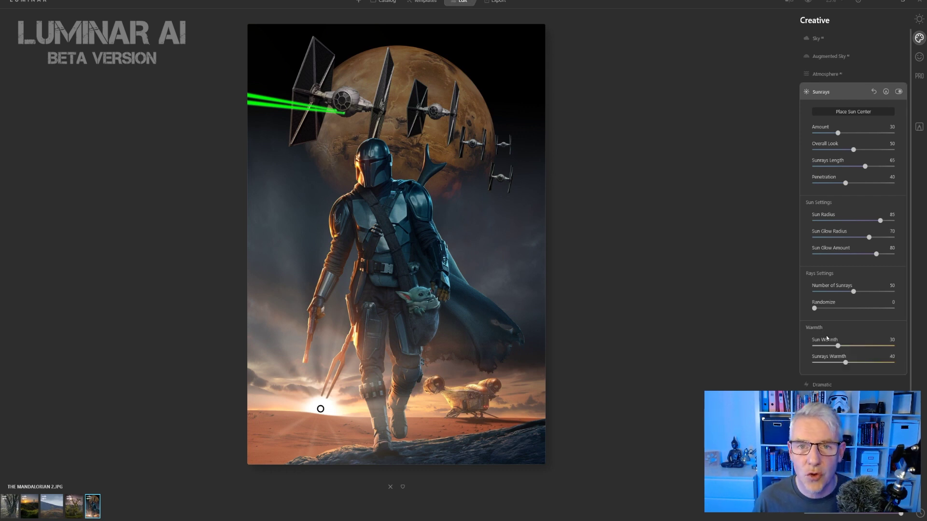
left_click_drag(838, 346, 898, 346)
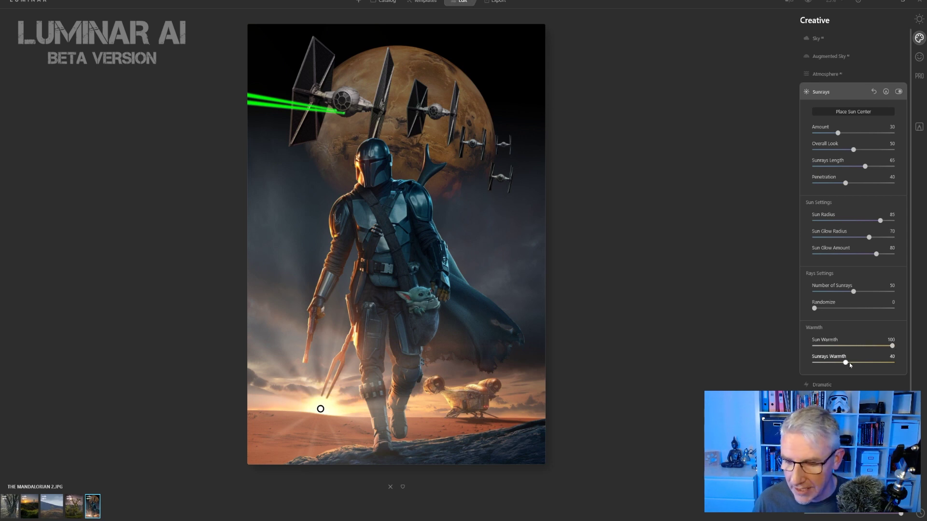
left_click_drag(847, 364, 865, 364)
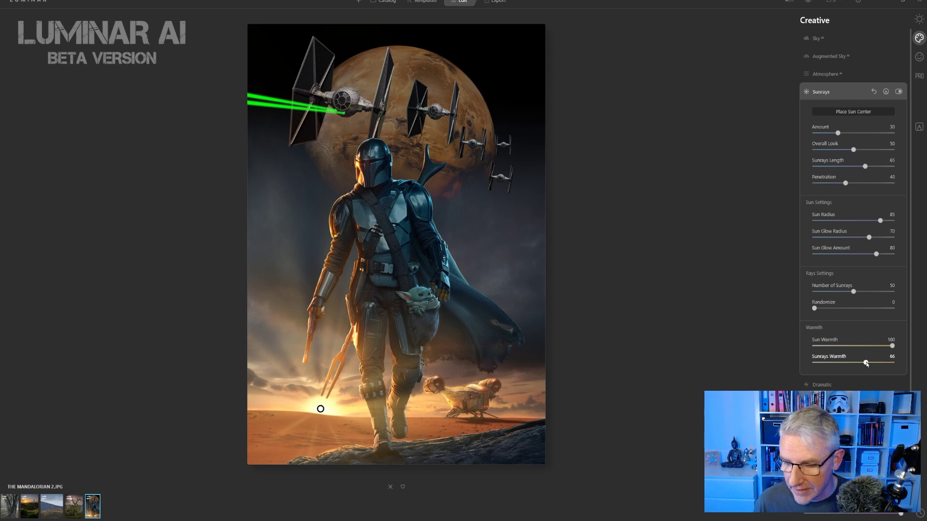
left_click_drag(867, 363, 870, 363)
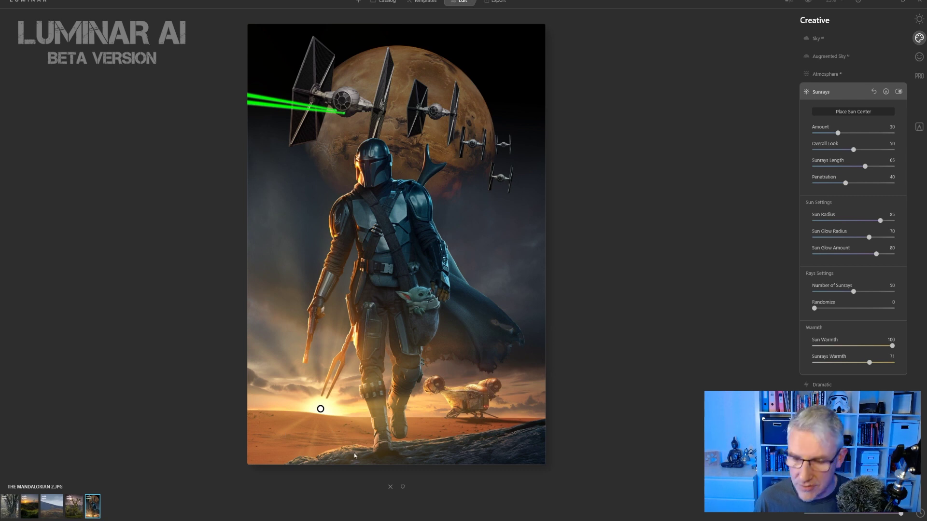
Erase the Sunrays mask along the bottom of the poster.
left_click(886, 92)
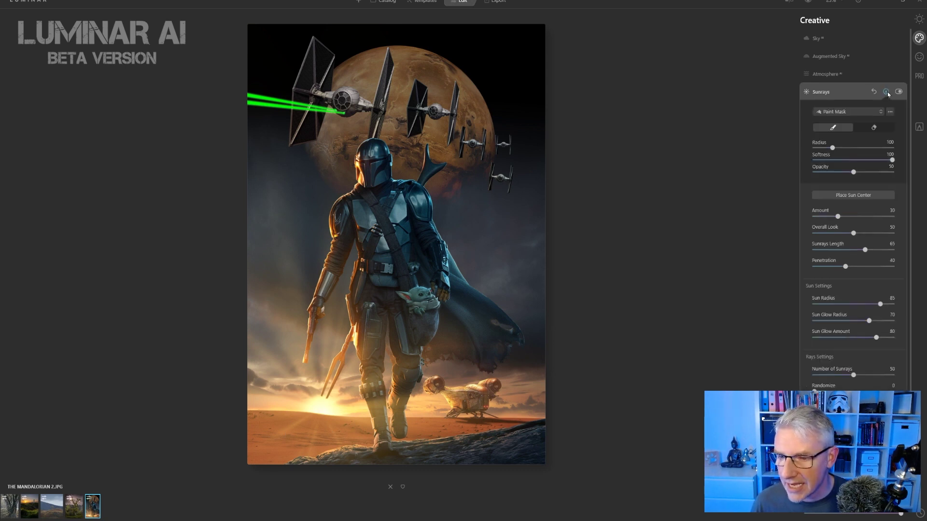
left_click(878, 130)
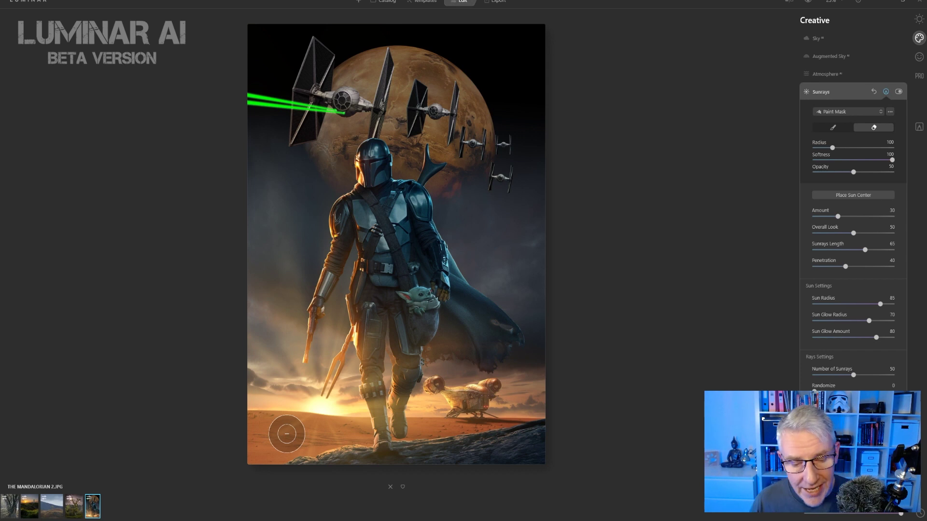
mouse_move(291, 435)
left_mouse_down()
mouse_move(331, 436)
mouse_move(263, 431)
mouse_move(337, 433)
mouse_move(241, 438)
left_mouse_up()
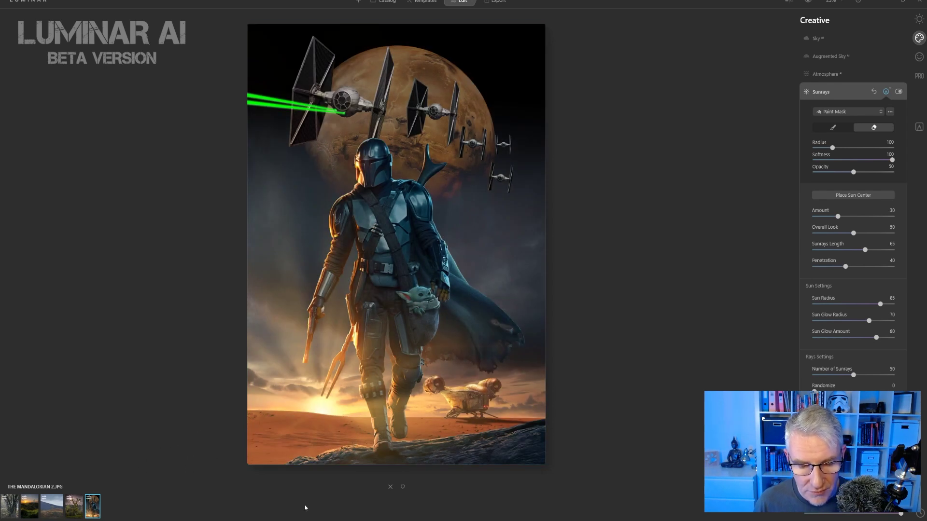
mouse_move(337, 435)
left_mouse_down()
mouse_move(285, 429)
mouse_move(251, 440)
left_mouse_up()
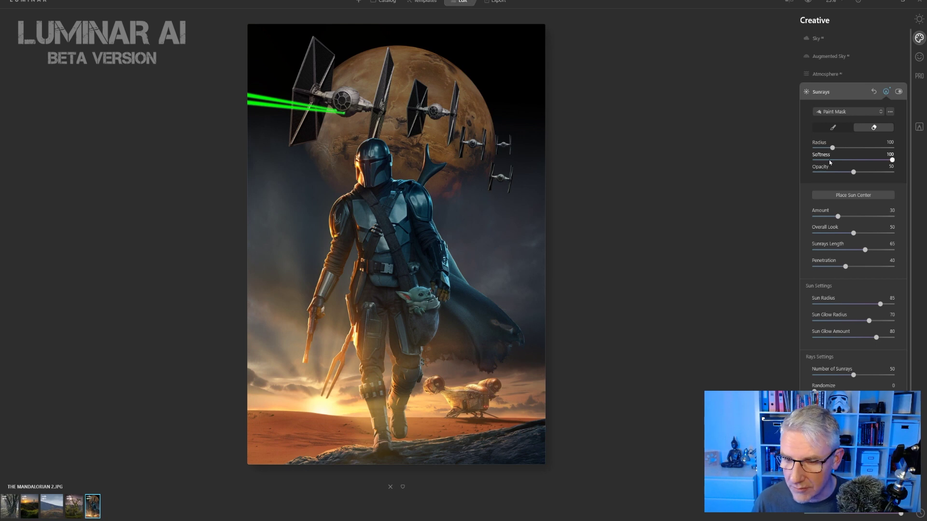
Repaint some sunrays near the bottom edge with the mask brush, then tuck the Sunrays settings away.
left_click(834, 129)
mouse_move(271, 440)
left_mouse_down()
mouse_move(290, 431)
mouse_move(348, 434)
left_mouse_up()
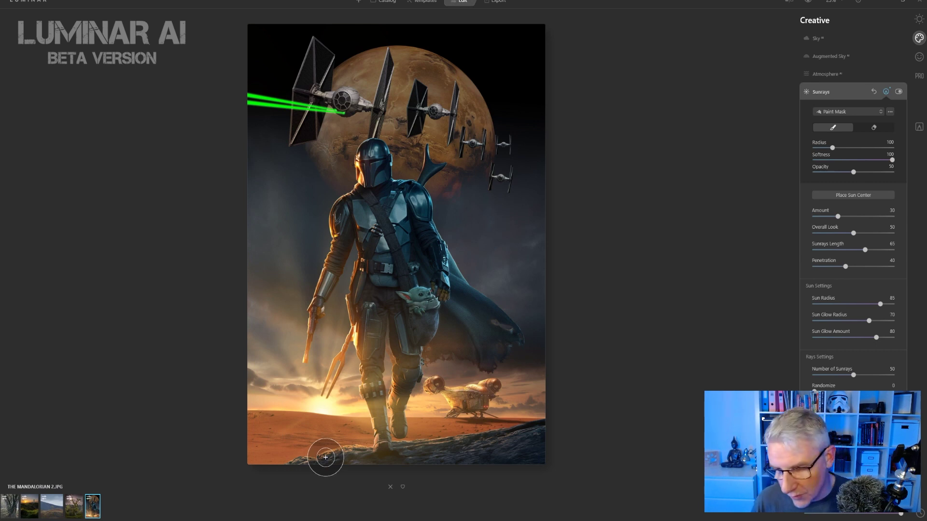
left_click(887, 92)
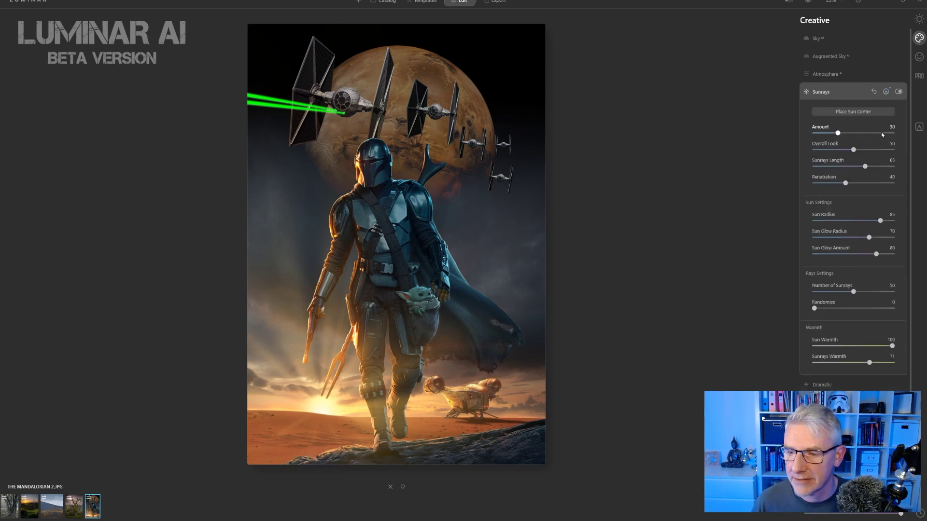
left_click(816, 94)
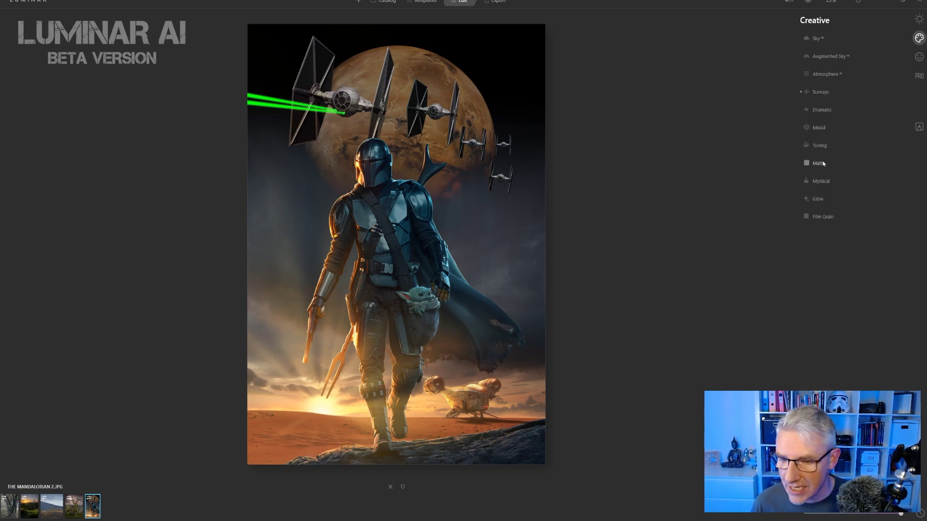
Try the Orton Effect Soft and Orton Effect glow styles, raising the amount to 31.
left_click(818, 199)
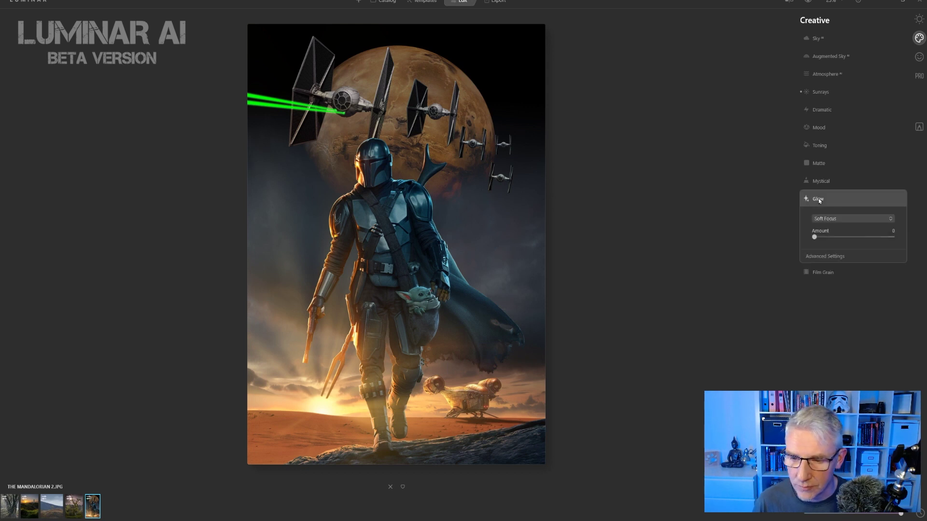
left_click(891, 219)
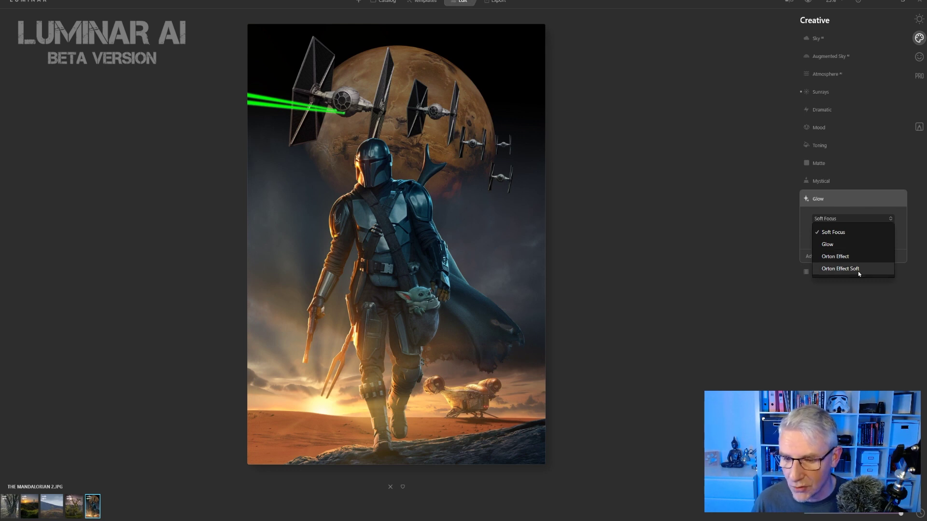
left_click(859, 272)
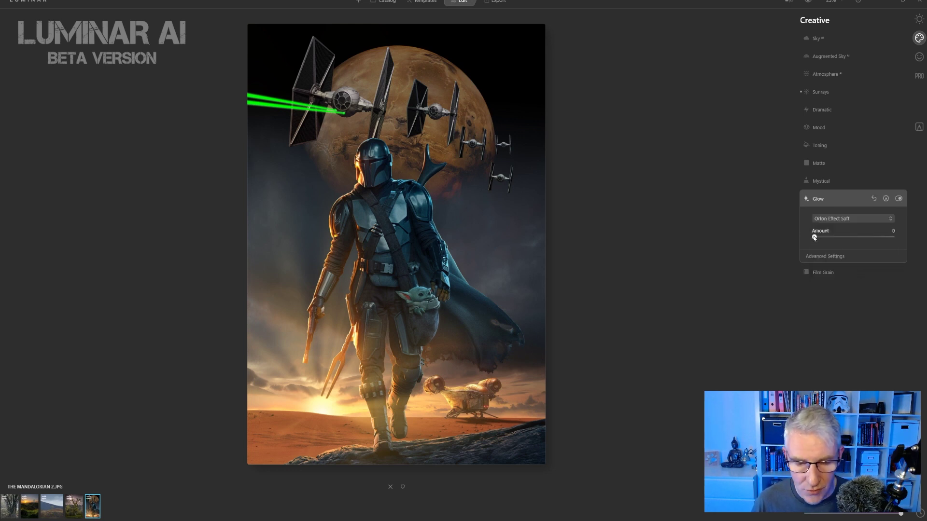
left_click_drag(824, 239, 832, 238)
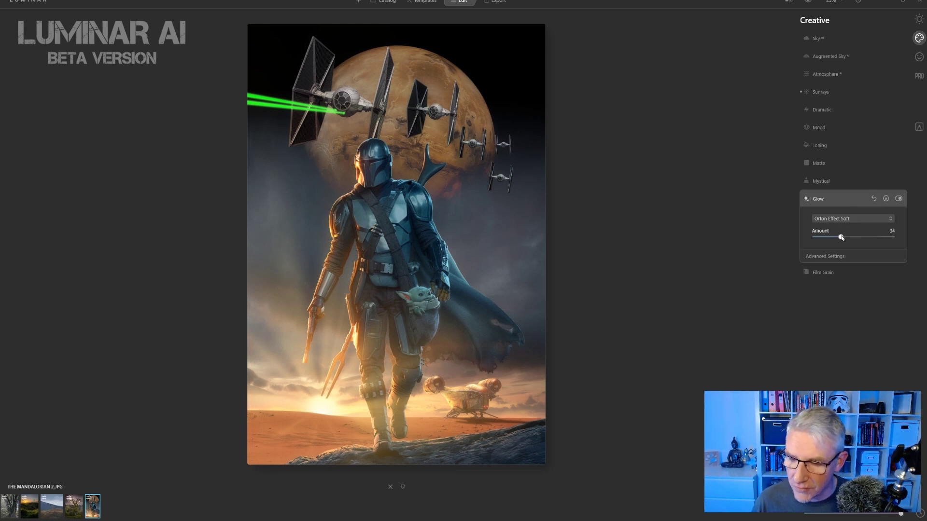
left_click(850, 218)
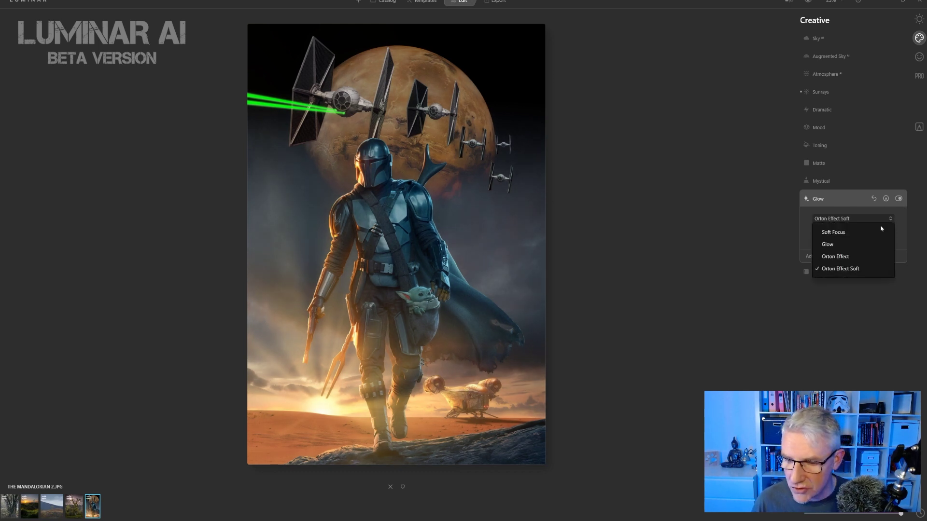
left_click(850, 262)
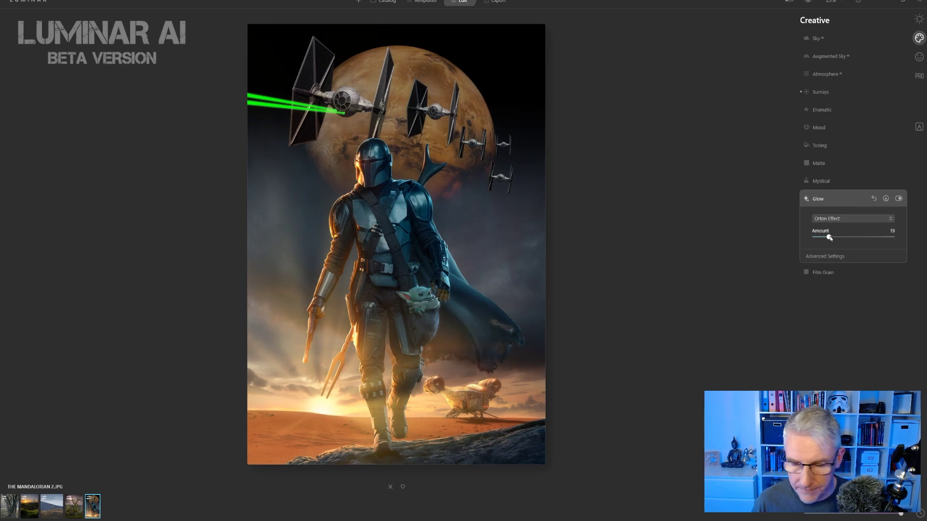
left_click_drag(830, 238, 840, 238)
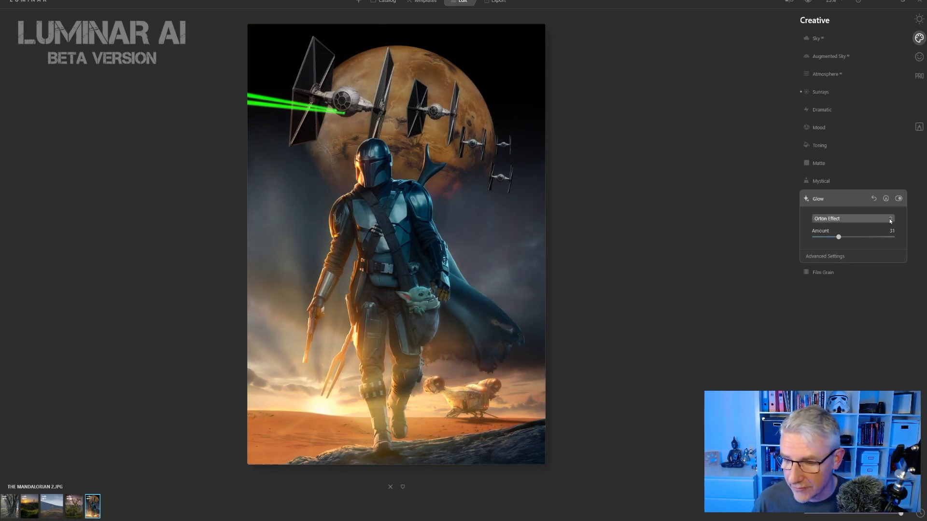
Compare the Glow and Soft Focus styles, then settle on Orton Effect at Amount 16.
left_click(842, 218)
left_click(842, 246)
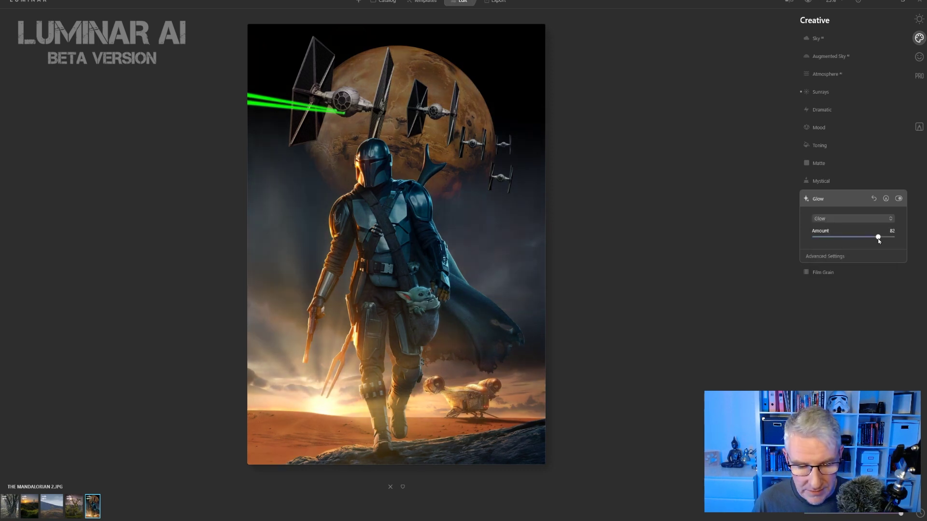
left_click_drag(873, 241, 844, 239)
left_click(892, 221)
left_click(849, 231)
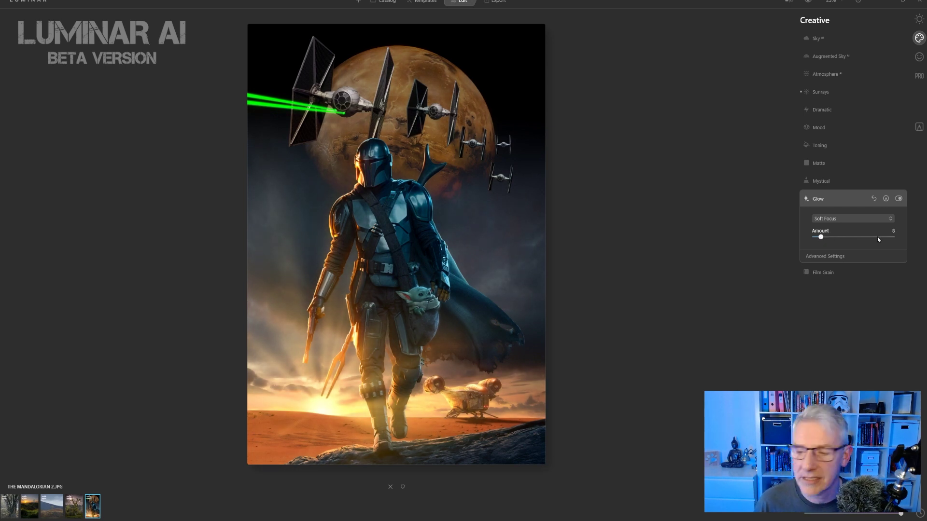
left_click(891, 220)
left_click(851, 256)
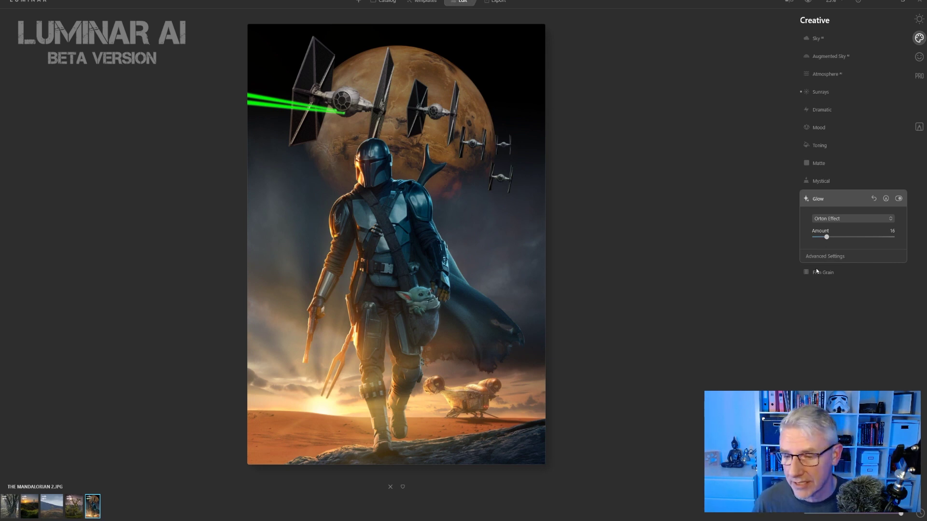
Paint the Orton glow mask over the sunset and lower desert, with Glow Amount at 20.
left_click(886, 199)
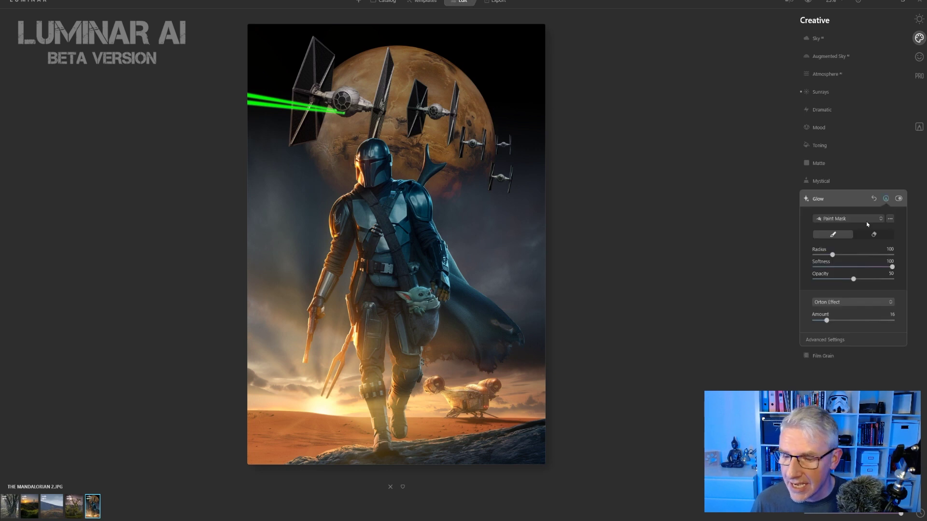
mouse_move(338, 393)
left_mouse_down()
mouse_move(277, 387)
mouse_move(333, 396)
mouse_move(277, 397)
mouse_move(364, 398)
mouse_move(246, 369)
mouse_move(338, 378)
mouse_move(344, 364)
mouse_move(268, 345)
mouse_move(373, 377)
mouse_move(352, 371)
mouse_move(315, 382)
mouse_move(371, 389)
mouse_move(367, 396)
mouse_move(555, 396)
left_mouse_up()
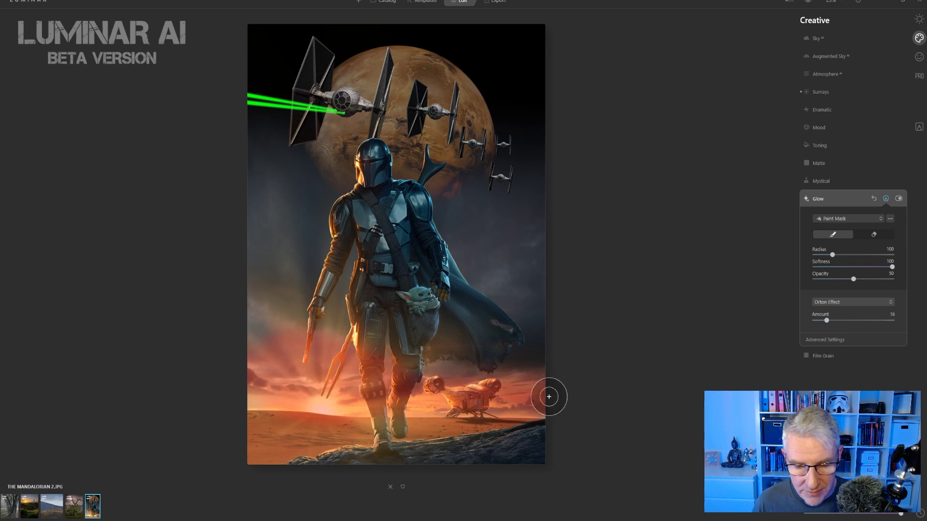
mouse_move(468, 385)
left_mouse_down()
mouse_move(351, 404)
mouse_move(218, 452)
mouse_move(258, 435)
mouse_move(337, 456)
mouse_move(548, 424)
mouse_move(522, 408)
mouse_move(306, 385)
mouse_move(292, 340)
left_mouse_up()
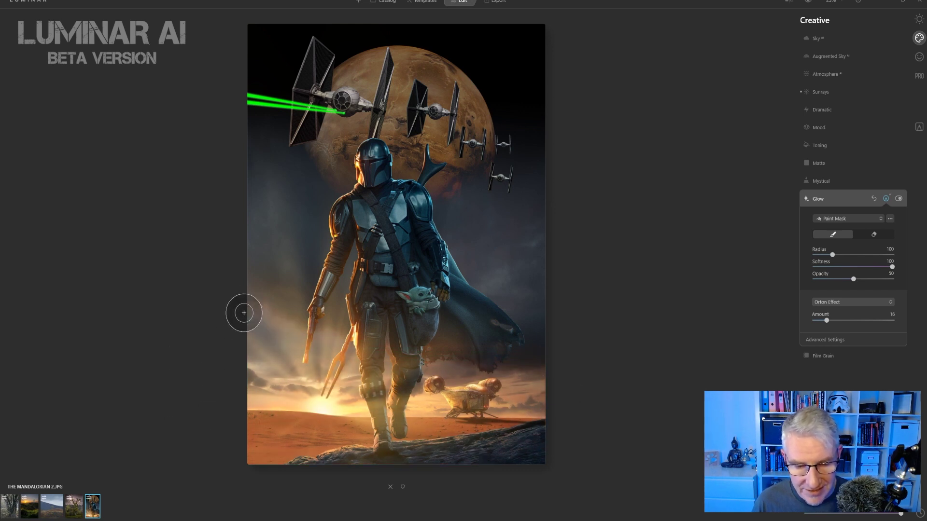
mouse_move(502, 400)
left_mouse_down()
mouse_move(534, 399)
mouse_move(467, 424)
mouse_move(534, 406)
mouse_move(182, 348)
mouse_move(193, 324)
mouse_move(292, 359)
mouse_move(289, 334)
mouse_move(549, 383)
mouse_move(560, 399)
mouse_move(539, 443)
mouse_move(251, 451)
mouse_move(613, 441)
mouse_move(535, 430)
left_mouse_up()
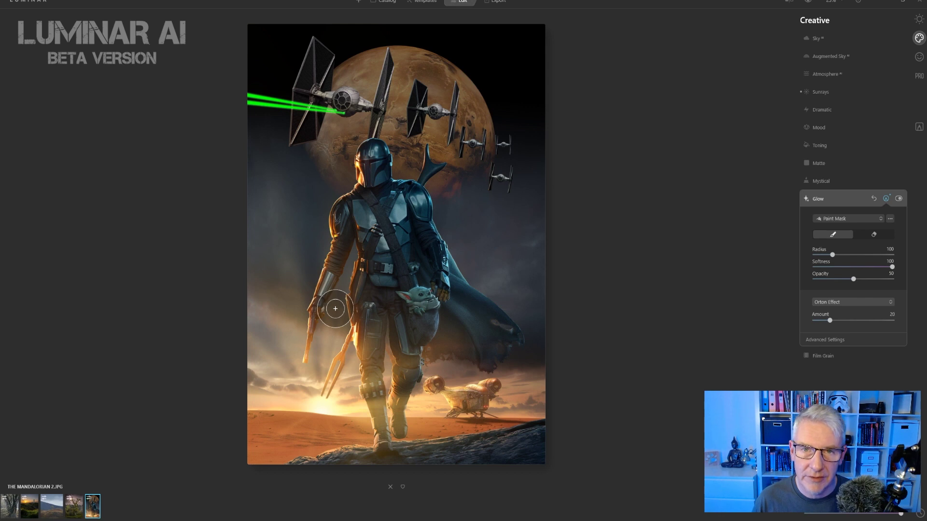
left_click(825, 203)
Apply Mystical at about 28 and paint its mask across the lower-left desert and sunset.
left_click(825, 181)
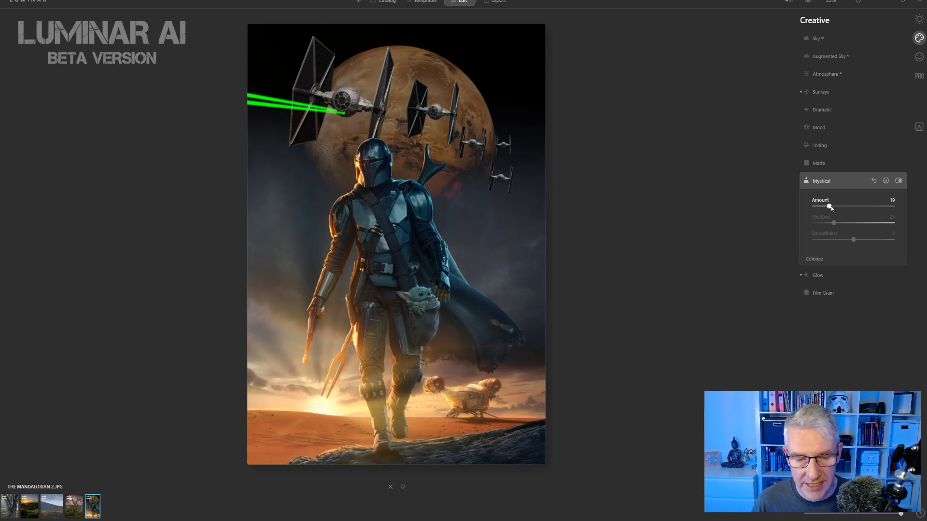
left_click_drag(837, 207, 835, 208)
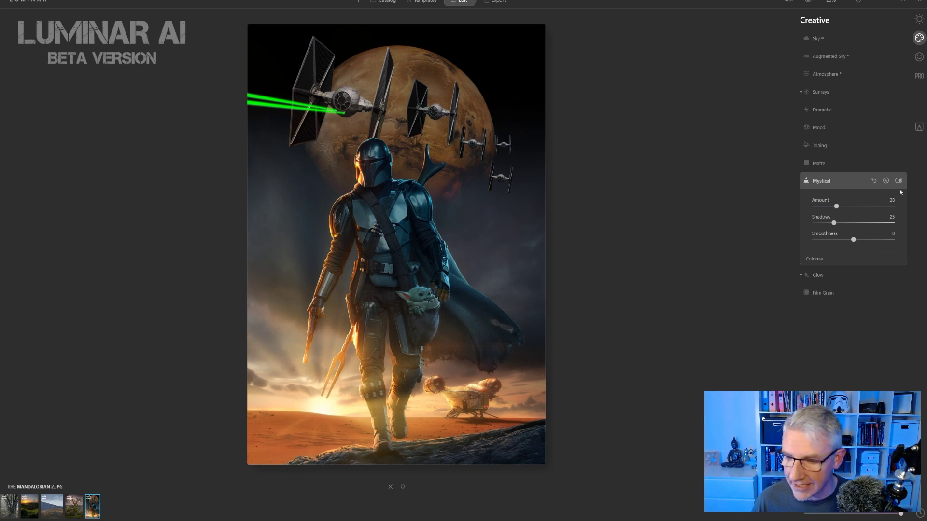
left_click(886, 181)
left_click(835, 216)
mouse_move(285, 366)
left_mouse_down()
mouse_move(347, 391)
mouse_move(333, 402)
mouse_move(211, 385)
mouse_move(382, 376)
mouse_move(316, 345)
mouse_move(230, 331)
mouse_move(289, 366)
mouse_move(556, 412)
mouse_move(294, 449)
mouse_move(429, 423)
mouse_move(306, 468)
mouse_move(443, 425)
mouse_move(252, 357)
mouse_move(219, 304)
mouse_move(629, 418)
mouse_move(253, 401)
mouse_move(376, 392)
mouse_move(285, 405)
mouse_move(187, 308)
mouse_move(471, 398)
mouse_move(424, 393)
mouse_move(505, 399)
left_mouse_up()
mouse_move(490, 433)
left_mouse_down()
mouse_move(275, 474)
mouse_move(445, 438)
mouse_move(261, 495)
mouse_move(523, 441)
left_mouse_up()
mouse_move(495, 392)
left_mouse_down()
mouse_move(434, 394)
mouse_move(407, 375)
mouse_move(454, 387)
mouse_move(251, 358)
mouse_move(503, 421)
left_mouse_up()
With a smaller brush, paint Orton glow onto the helmet edge, neck, left arm and lander.
left_click(818, 182)
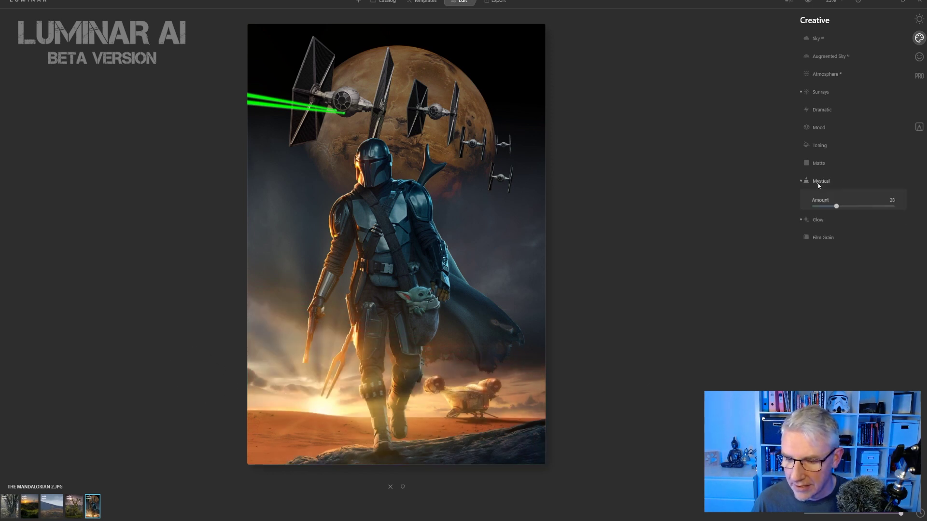
left_click(875, 199)
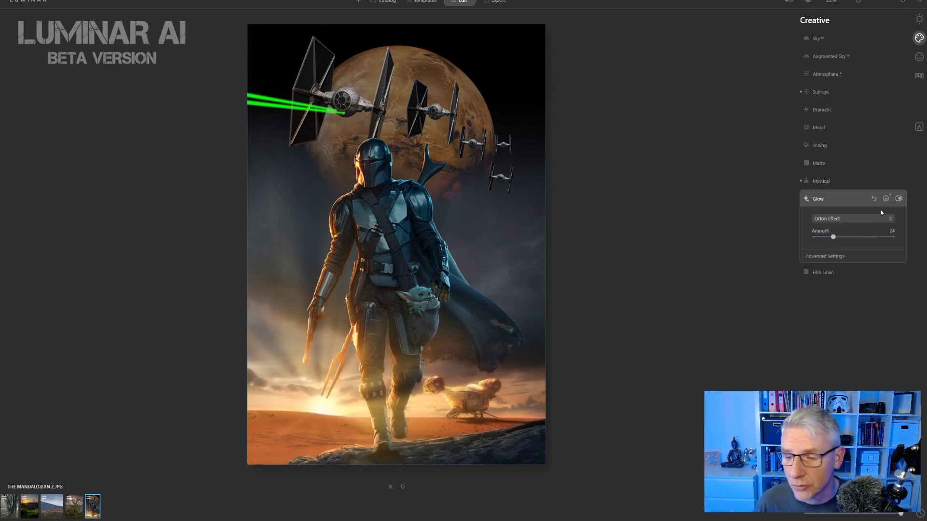
left_click(886, 198)
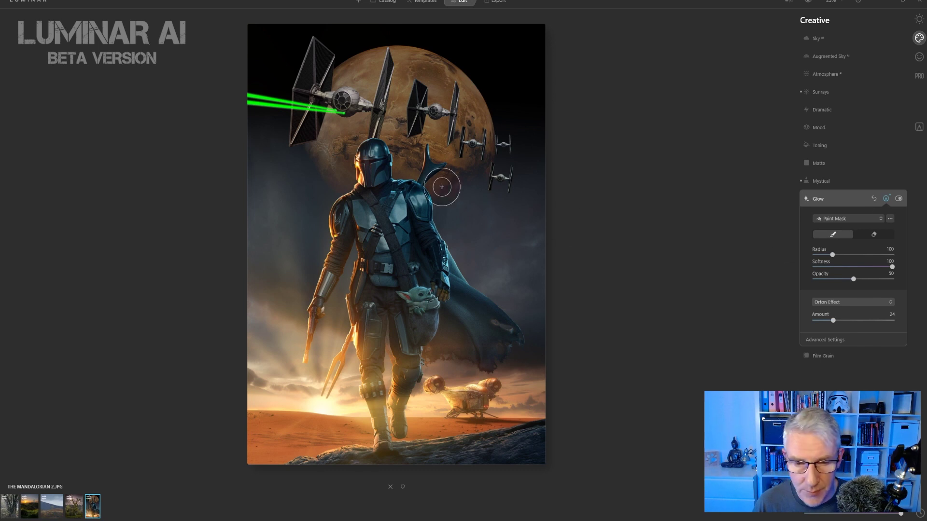
key("bracketleft")
key("bracketleft")
key("bracketleft")
key("bracketleft")
key("bracketleft")
key("bracketleft")
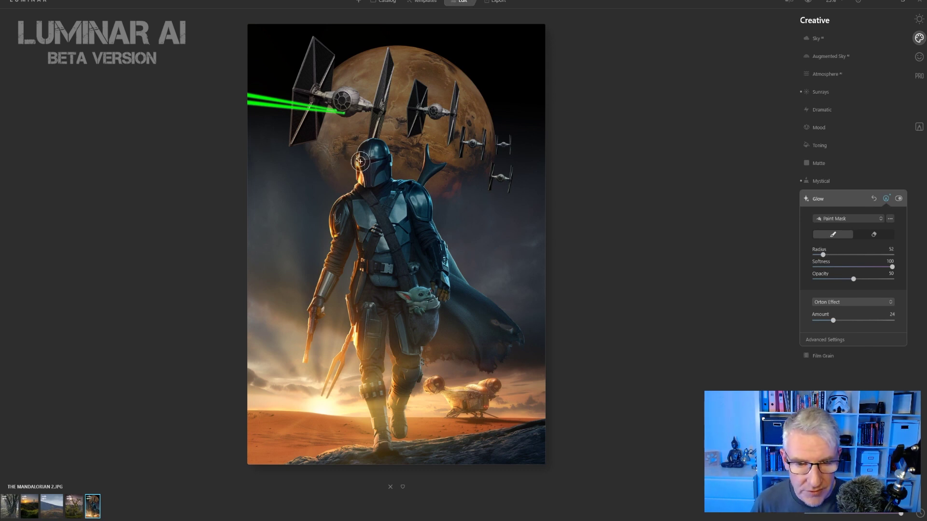
mouse_move(358, 171)
left_mouse_down()
mouse_move(358, 150)
mouse_move(357, 188)
mouse_move(334, 203)
mouse_move(330, 223)
mouse_move(331, 238)
mouse_move(330, 224)
mouse_move(332, 236)
mouse_move(358, 233)
mouse_move(353, 348)
mouse_move(345, 311)
mouse_move(348, 338)
left_mouse_up()
mouse_move(327, 266)
left_mouse_down()
mouse_move(308, 316)
mouse_move(324, 266)
left_mouse_up()
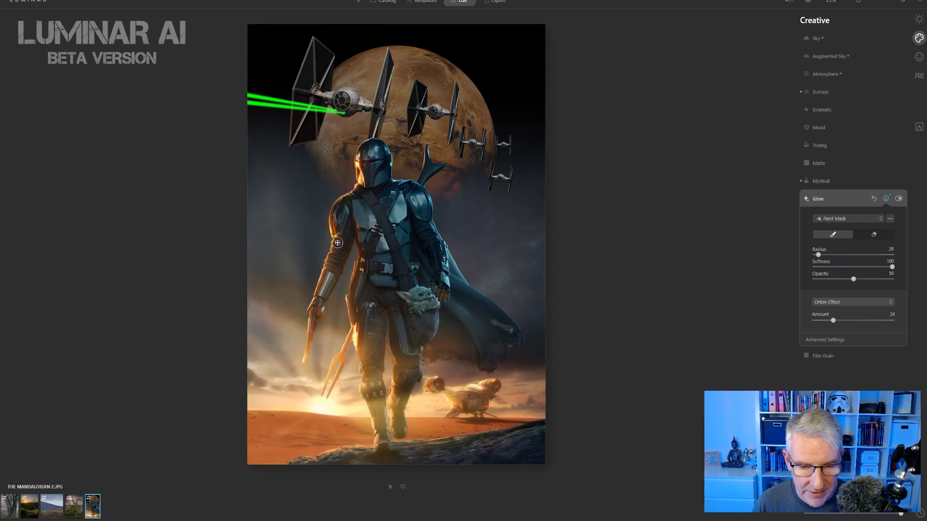
mouse_move(359, 156)
left_mouse_down()
mouse_move(355, 179)
mouse_move(382, 233)
mouse_move(342, 199)
mouse_move(333, 241)
mouse_move(352, 239)
mouse_move(357, 253)
mouse_move(356, 330)
left_mouse_up()
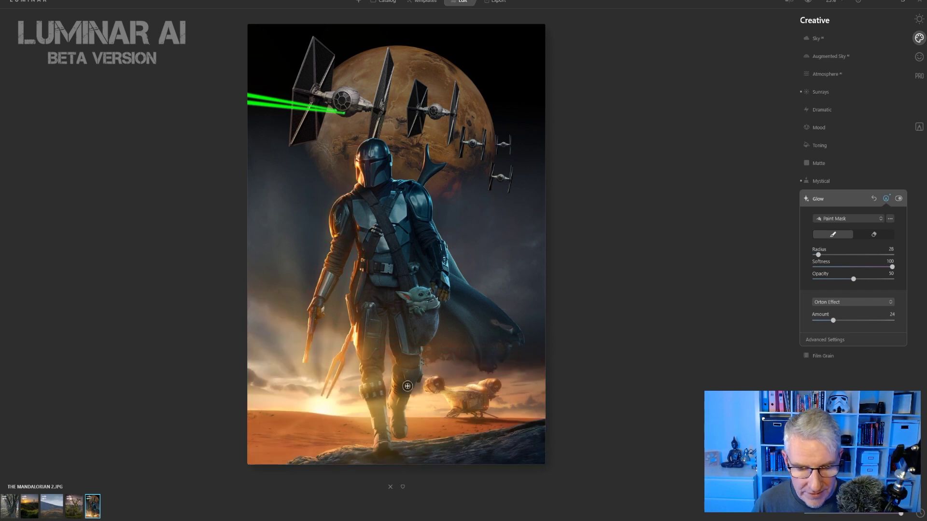
left_click_drag(447, 402, 425, 383)
mouse_move(483, 384)
left_mouse_down()
mouse_move(490, 404)
mouse_move(470, 410)
left_mouse_up()
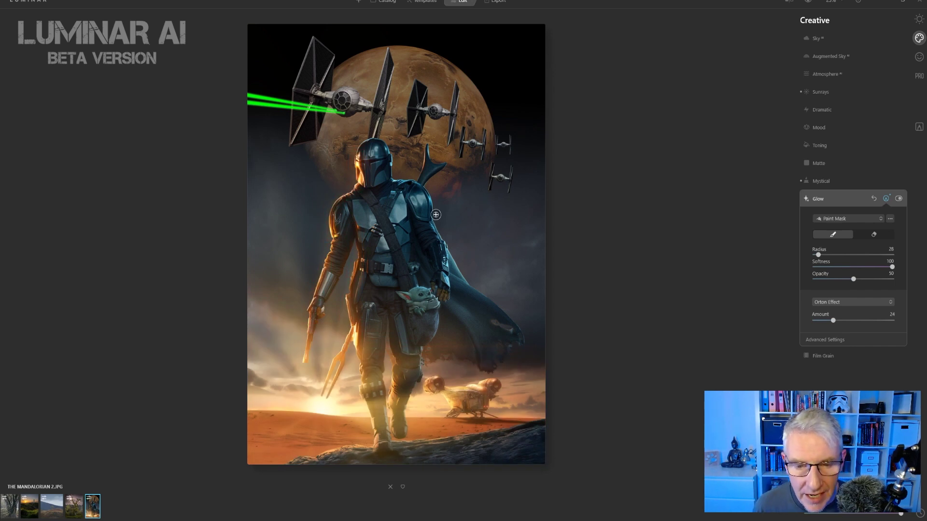
left_click(424, 158)
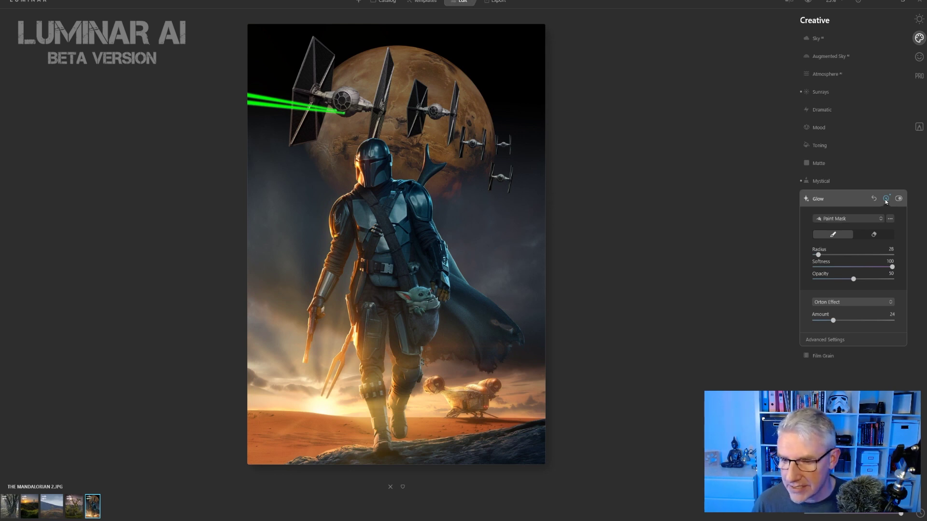
left_click(826, 201)
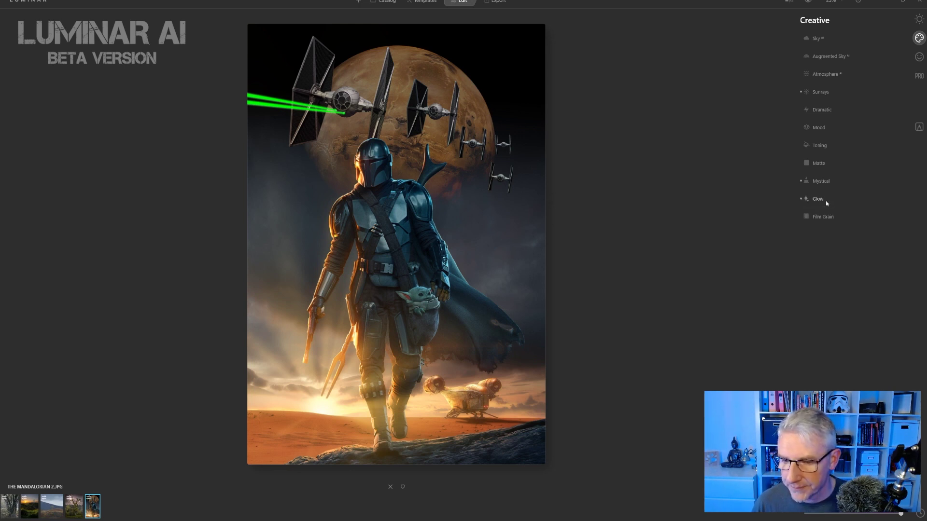
Set the Essentials Structure AI Amount to 25.
left_click(919, 19)
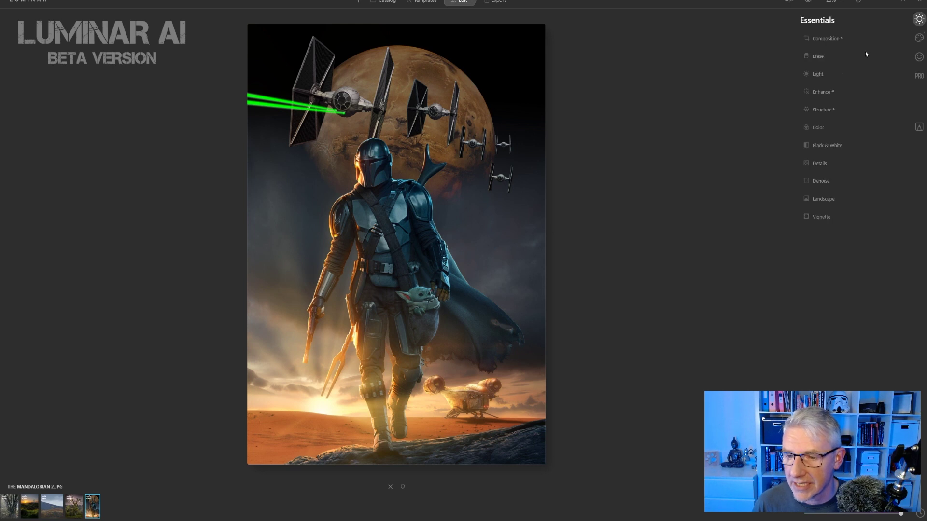
left_click(823, 111)
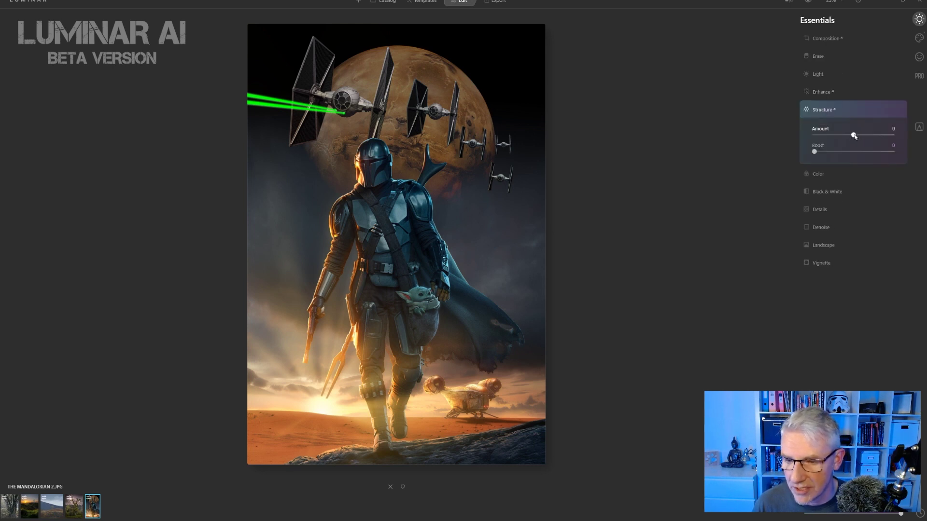
left_click_drag(854, 136, 861, 137)
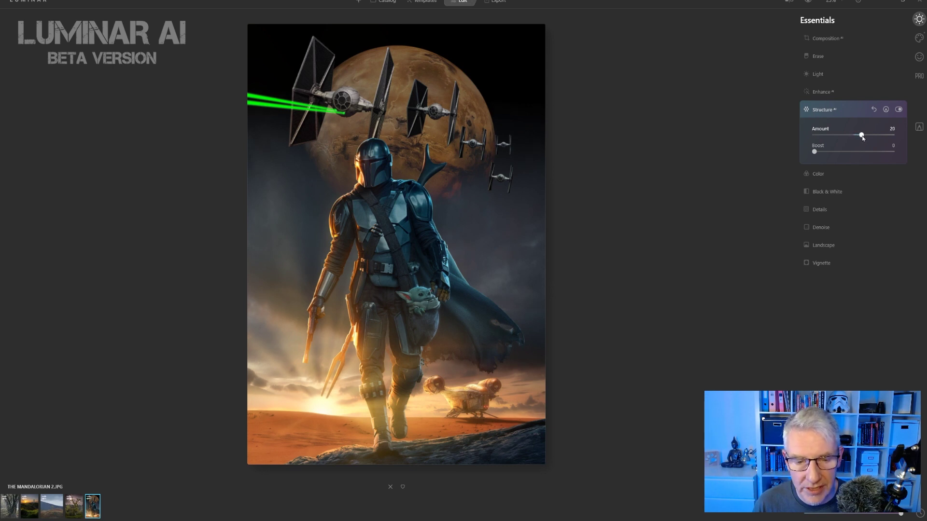
left_click_drag(863, 138, 864, 138)
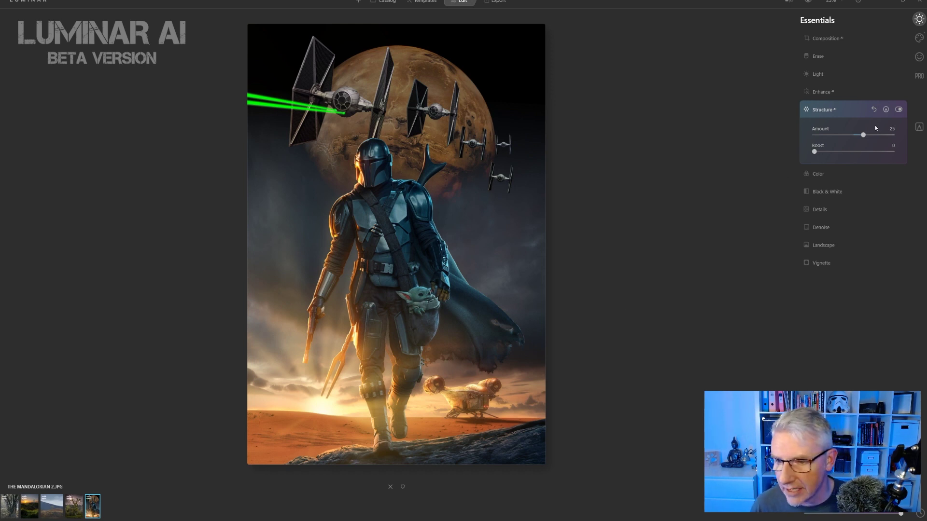
Paint the Structure mask over the Mandalorian's helmet, chest, torso and left arm.
left_click(886, 109)
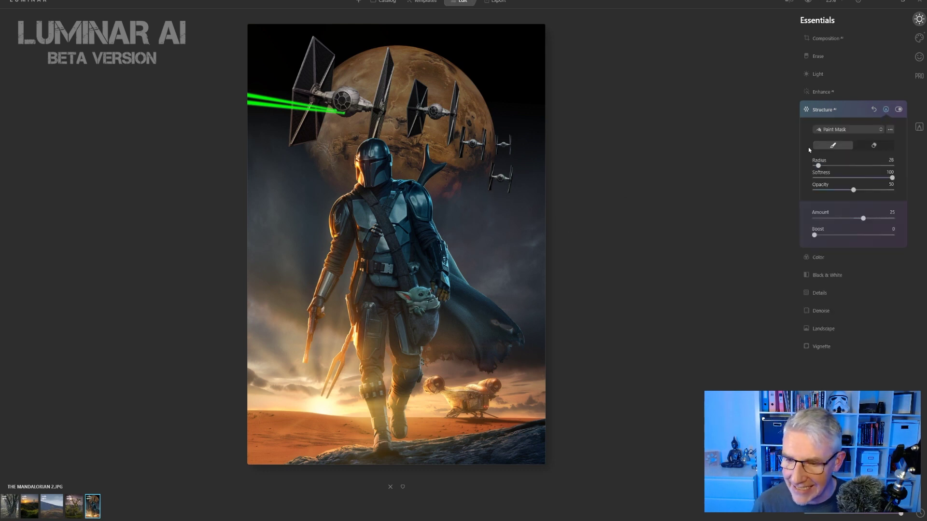
key("bracketright")
key("bracketright")
key("bracketright")
key("bracketright")
key("bracketright")
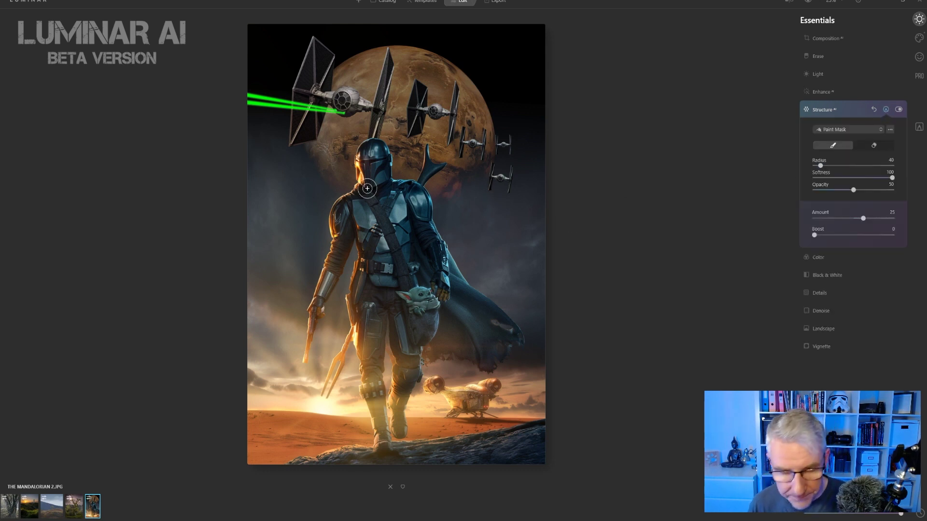
mouse_move(380, 168)
left_mouse_down()
mouse_move(342, 216)
mouse_move(367, 213)
mouse_move(371, 271)
mouse_move(372, 188)
mouse_move(393, 284)
mouse_move(393, 200)
mouse_move(418, 273)
mouse_move(408, 192)
mouse_move(440, 296)
mouse_move(471, 320)
mouse_move(404, 265)
mouse_move(457, 329)
mouse_move(415, 329)
mouse_move(432, 343)
mouse_move(400, 279)
mouse_move(405, 386)
mouse_move(364, 265)
mouse_move(372, 366)
mouse_move(351, 277)
mouse_move(378, 251)
mouse_move(368, 205)
mouse_move(343, 231)
mouse_move(319, 329)
left_mouse_up()
key("bracketleft")
key("bracketleft")
key("bracketleft")
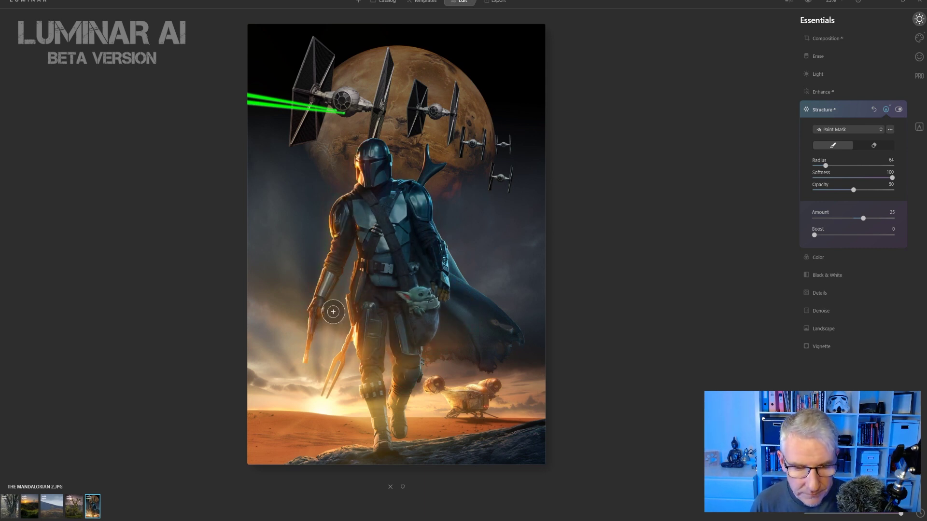
mouse_move(371, 211)
left_mouse_down()
mouse_move(371, 267)
mouse_move(375, 209)
mouse_move(390, 232)
mouse_move(395, 203)
mouse_move(399, 243)
mouse_move(356, 191)
mouse_move(391, 239)
mouse_move(396, 290)
mouse_move(391, 206)
mouse_move(408, 240)
mouse_move(373, 238)
mouse_move(397, 197)
mouse_move(380, 271)
left_mouse_up()
mouse_move(368, 149)
left_mouse_down()
mouse_move(376, 158)
mouse_move(366, 179)
left_mouse_up()
left_click_drag(347, 211, 334, 266)
mouse_move(410, 209)
left_mouse_down()
mouse_move(445, 281)
mouse_move(425, 228)
mouse_move(442, 295)
mouse_move(428, 225)
mouse_move(438, 295)
mouse_move(412, 309)
mouse_move(418, 297)
mouse_move(432, 306)
mouse_move(405, 296)
mouse_move(432, 288)
mouse_move(423, 325)
left_mouse_up()
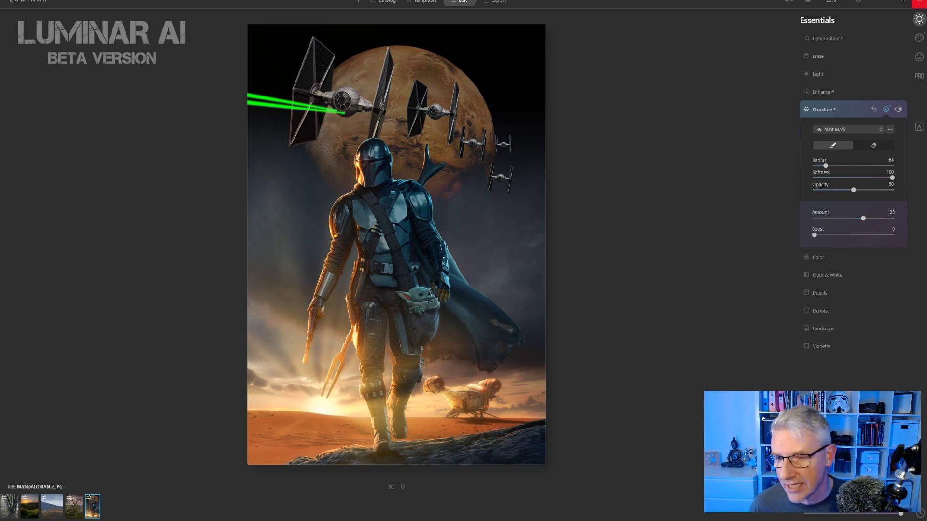
Raise Enhance AI Accent to 12 and mask it to the Mandalorian's helmet, chest and legs.
left_click(831, 148)
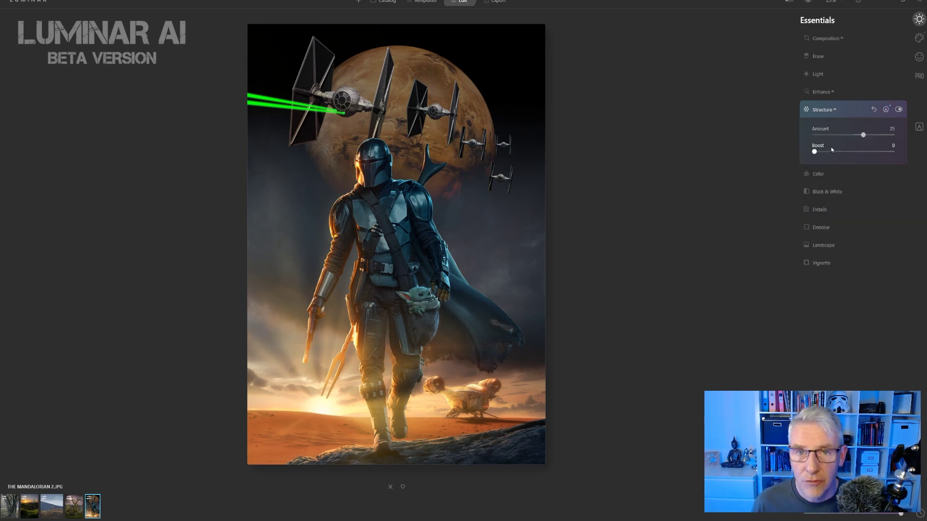
left_click(823, 92)
left_click_drag(815, 117, 824, 119)
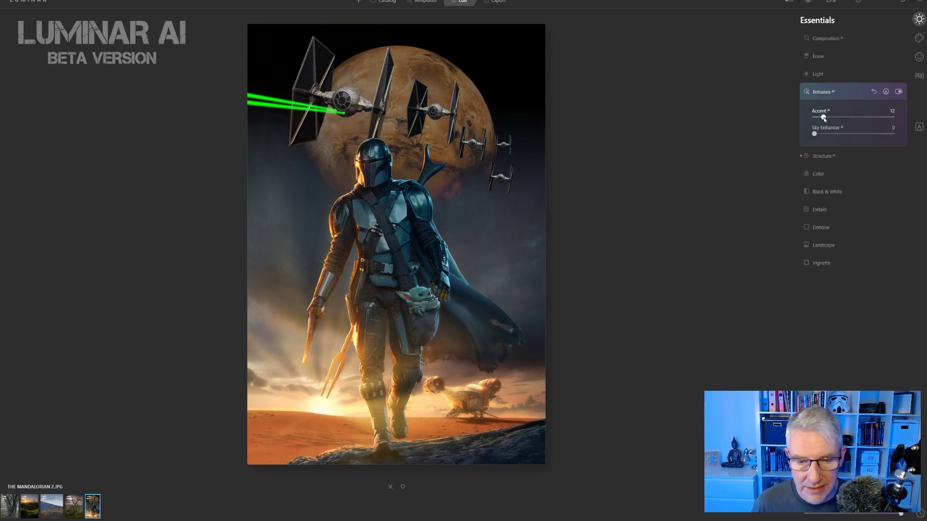
left_click(886, 93)
mouse_move(387, 174)
left_mouse_down()
mouse_move(374, 150)
mouse_move(379, 188)
mouse_move(342, 219)
mouse_move(323, 266)
mouse_move(355, 200)
mouse_move(370, 226)
mouse_move(371, 198)
mouse_move(395, 253)
mouse_move(395, 190)
mouse_move(404, 195)
mouse_move(434, 280)
mouse_move(394, 237)
mouse_move(428, 339)
mouse_move(393, 202)
mouse_move(387, 322)
mouse_move(374, 313)
mouse_move(374, 263)
mouse_move(428, 299)
mouse_move(414, 311)
mouse_move(418, 340)
mouse_move(407, 355)
left_mouse_up()
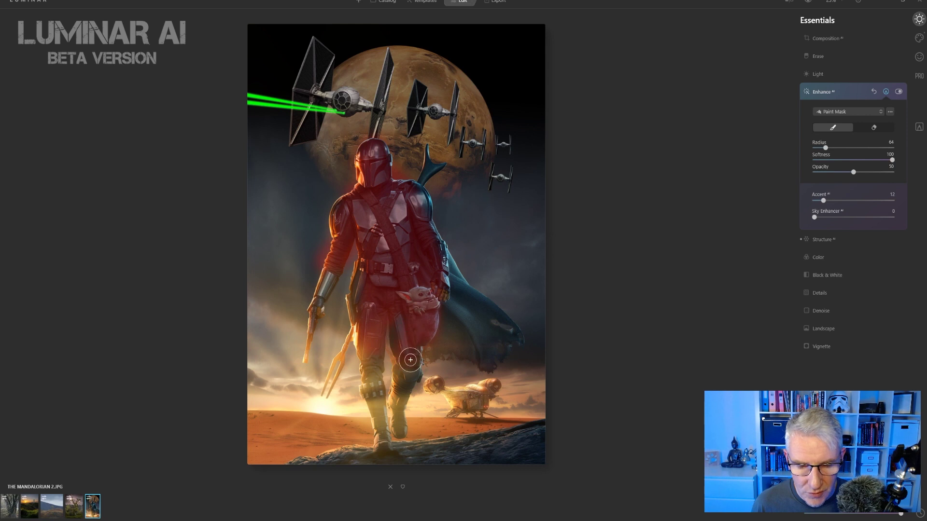
mouse_move(414, 244)
left_mouse_down()
mouse_move(456, 301)
mouse_move(395, 182)
mouse_move(431, 256)
mouse_move(425, 214)
mouse_move(405, 201)
mouse_move(363, 221)
mouse_move(383, 243)
mouse_move(360, 209)
mouse_move(375, 179)
mouse_move(373, 155)
mouse_move(314, 305)
left_mouse_up()
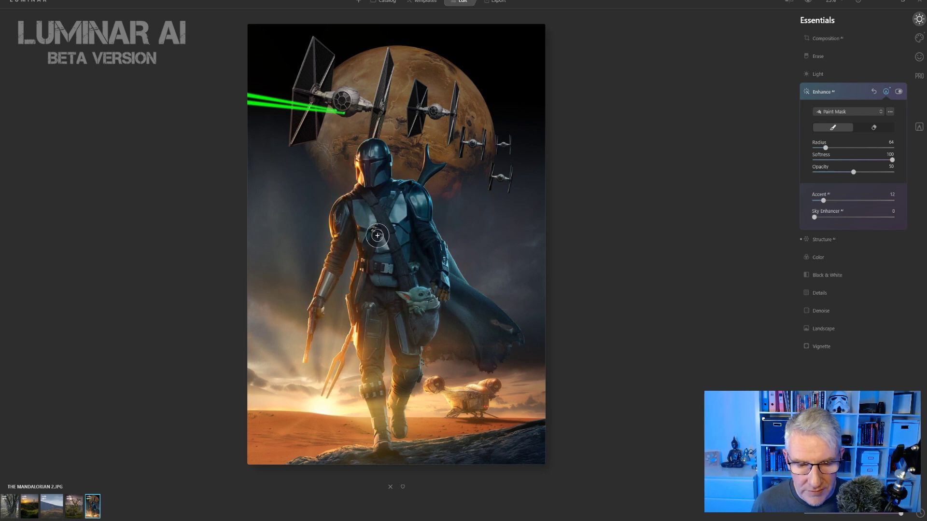
mouse_move(372, 156)
left_mouse_down()
mouse_move(384, 208)
mouse_move(376, 268)
mouse_move(397, 211)
mouse_move(389, 191)
mouse_move(414, 223)
mouse_move(392, 266)
mouse_move(389, 225)
mouse_move(405, 303)
mouse_move(382, 295)
mouse_move(372, 322)
mouse_move(384, 337)
left_mouse_up()
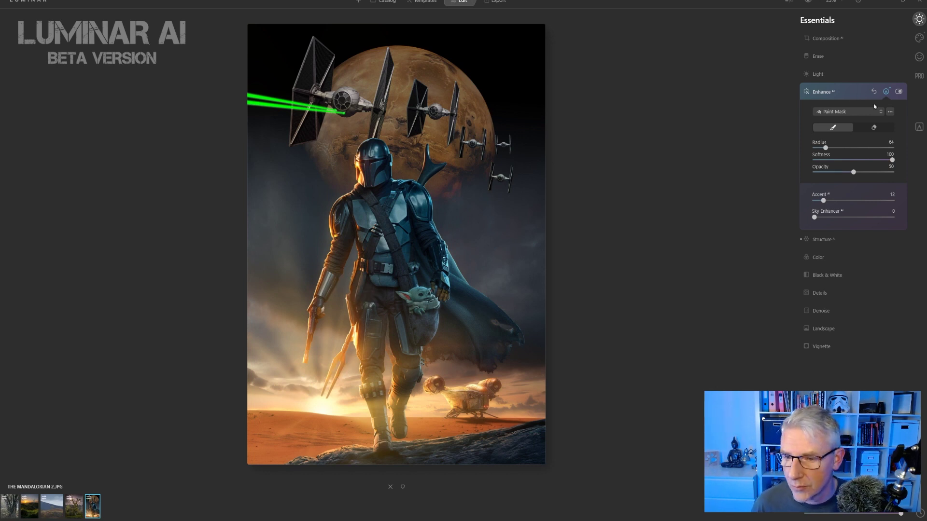
left_click(885, 92)
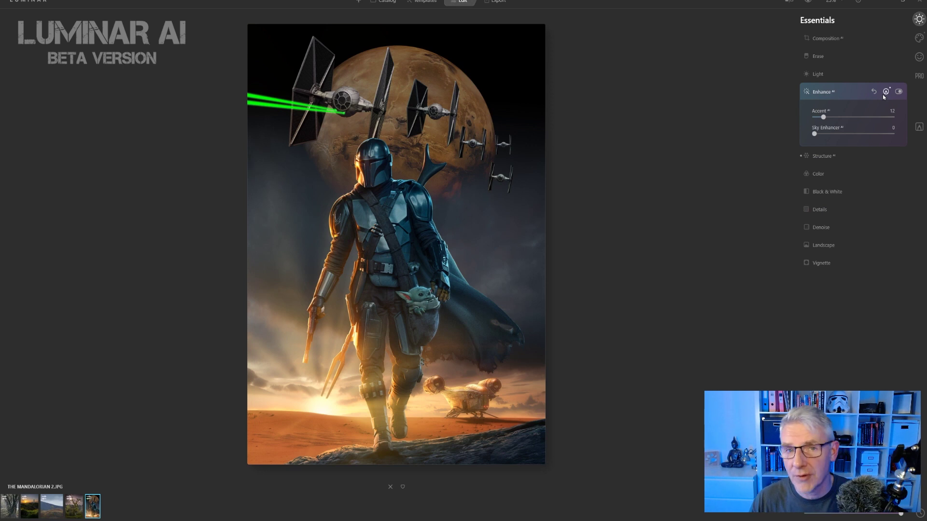
left_click(919, 38)
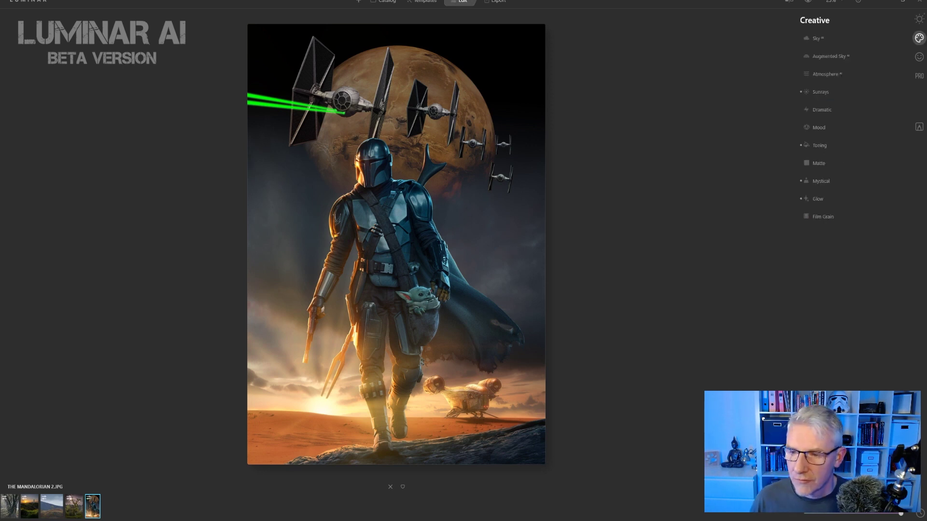
Set Supercontrast highlights contrast 9, midtones 25, shadows 27, with highlights balance reset to 0.
left_click(919, 19)
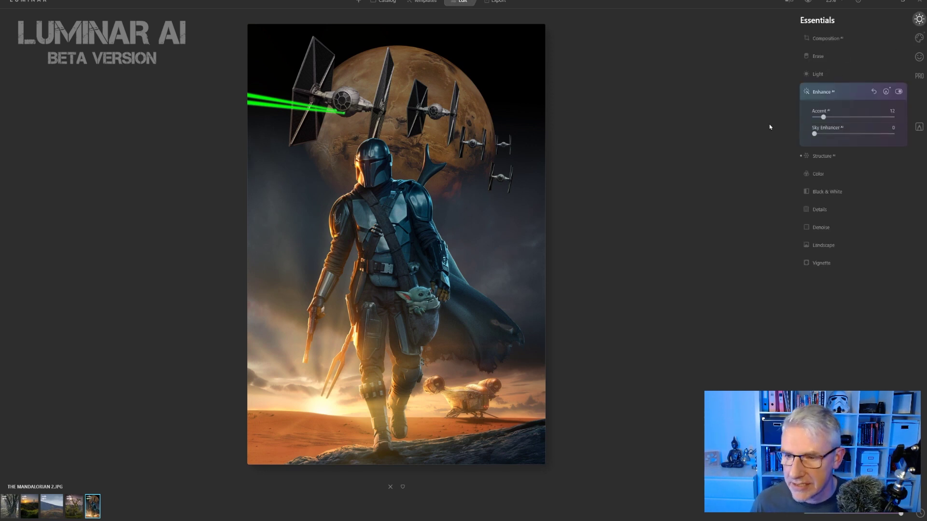
left_click(818, 75)
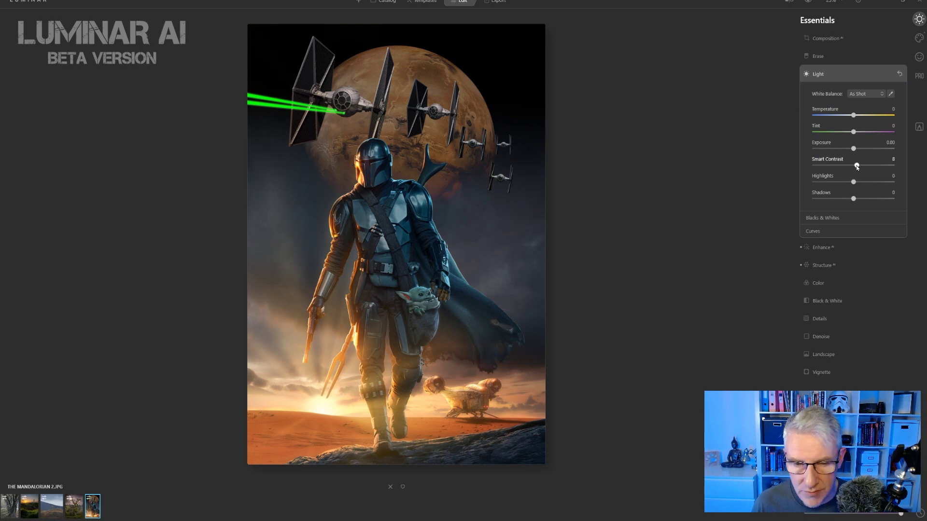
left_click(919, 38)
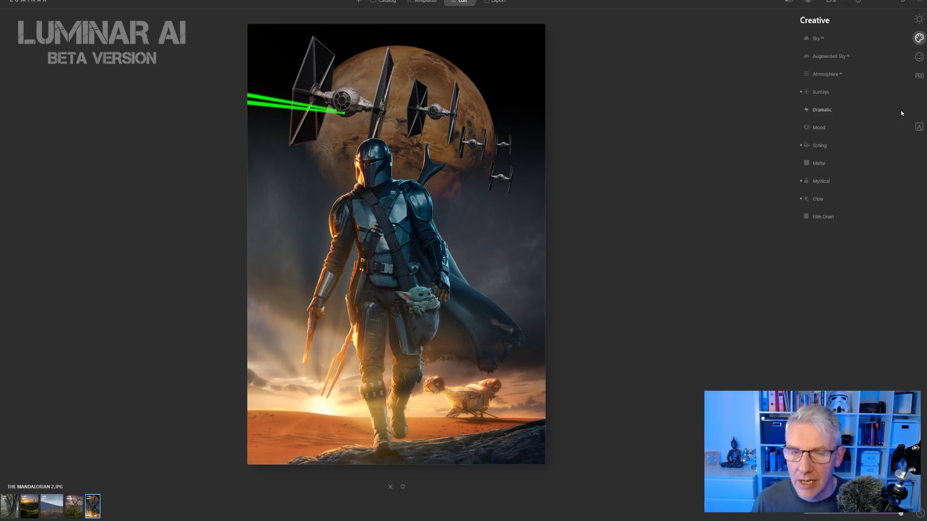
left_click(919, 75)
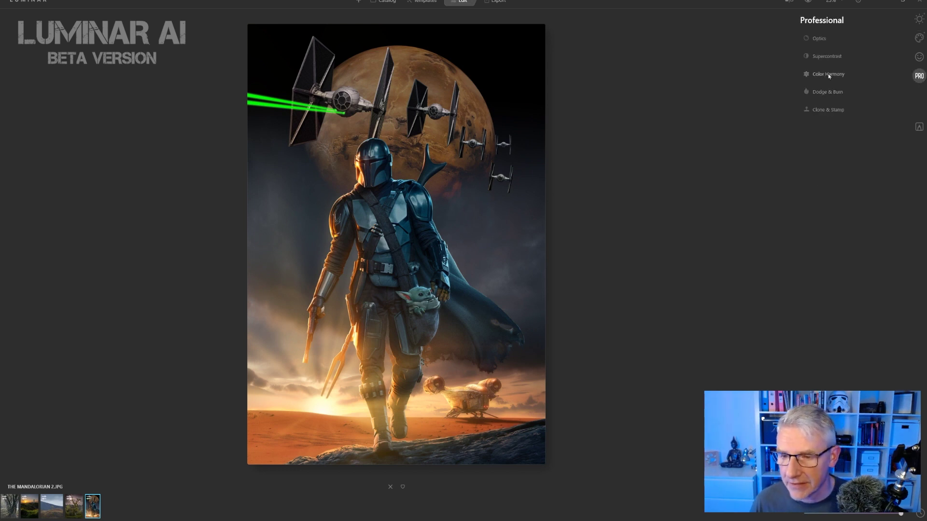
left_click(827, 56)
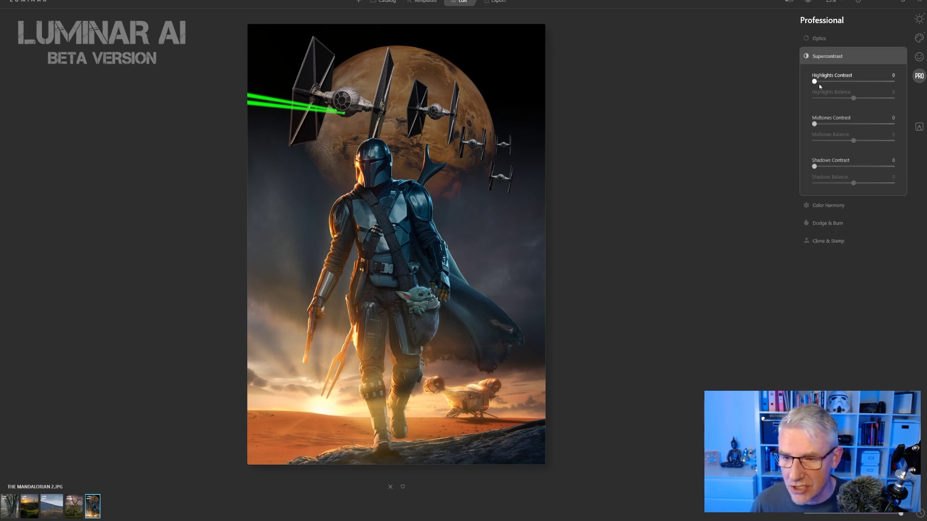
left_click_drag(815, 82, 820, 82)
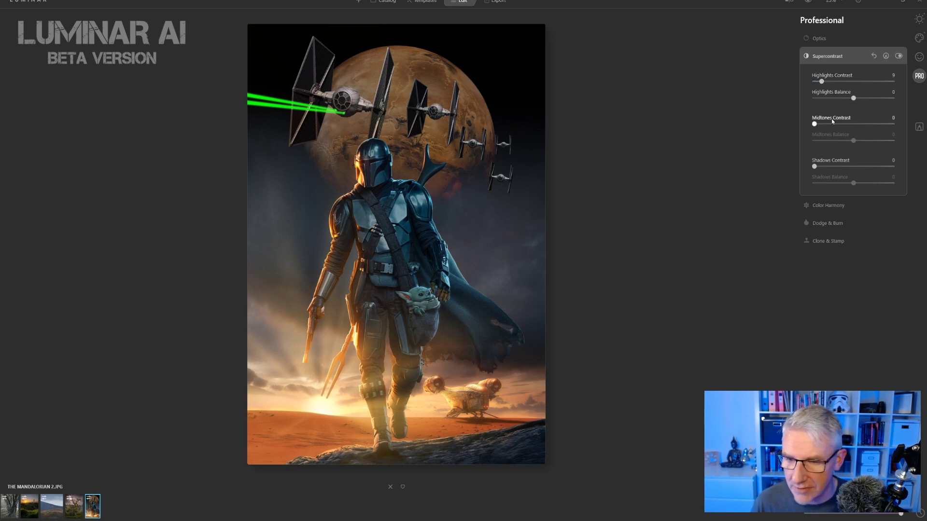
left_click_drag(855, 102, 830, 105)
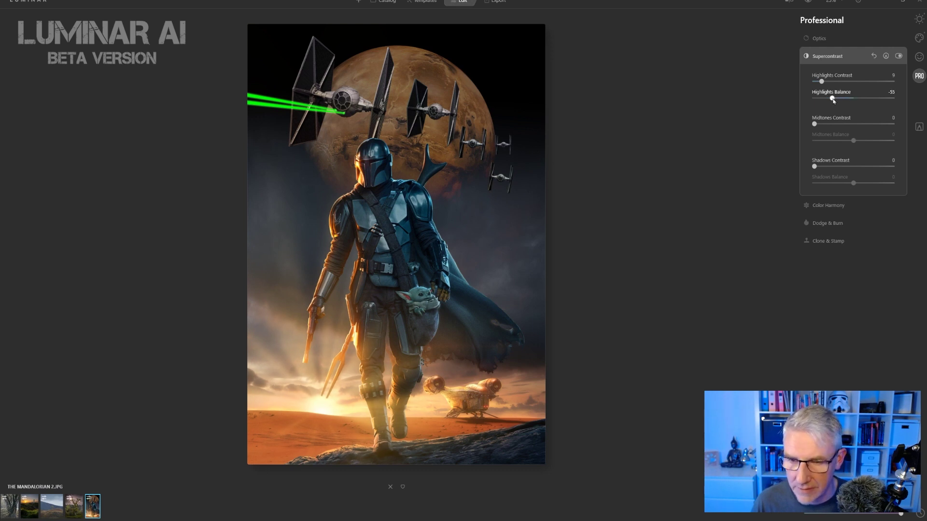
left_click_drag(833, 100, 857, 102)
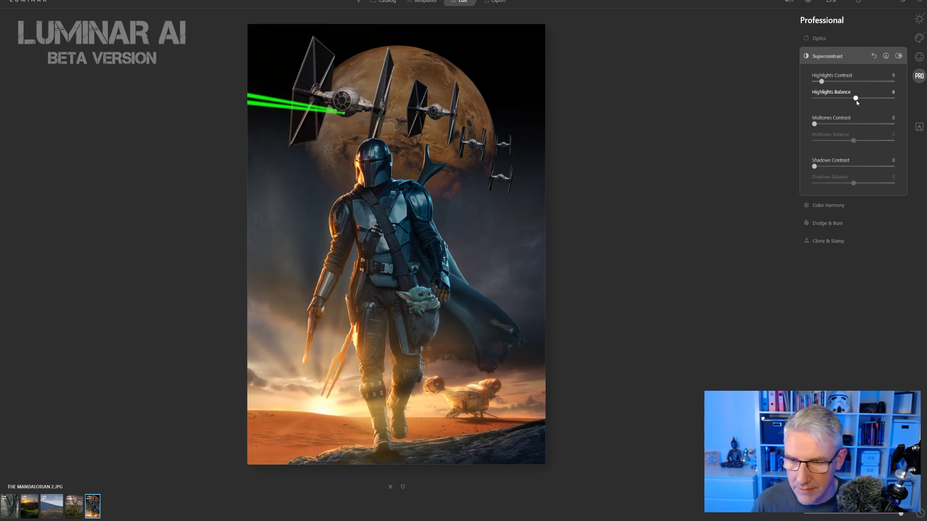
double_click(856, 99)
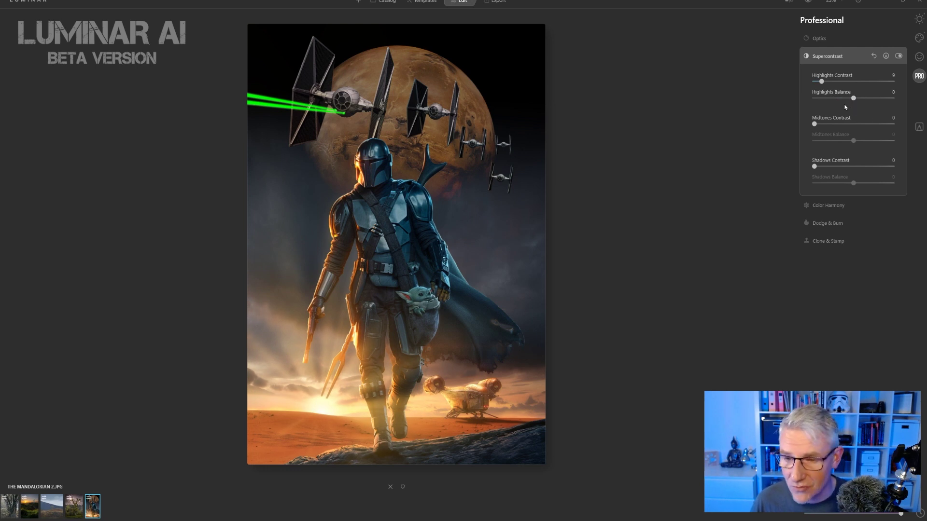
left_click_drag(815, 125, 835, 127)
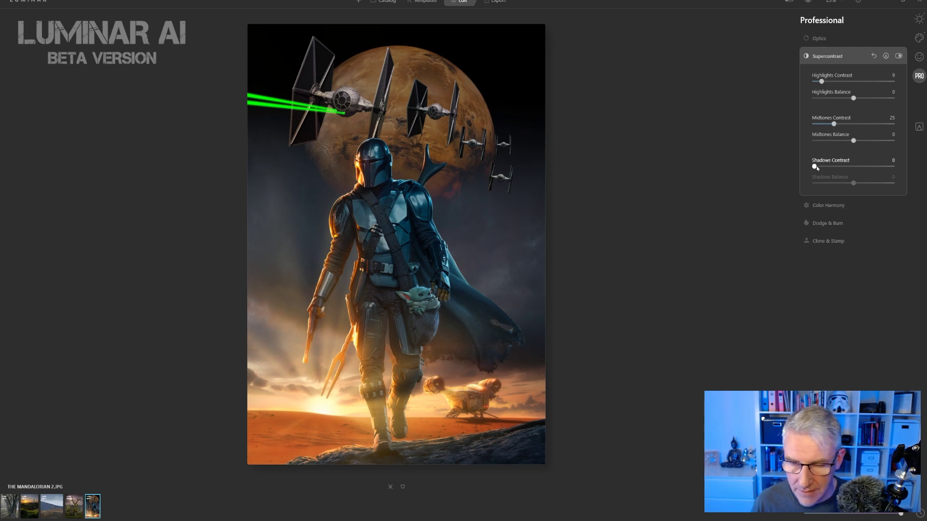
left_click_drag(816, 168, 836, 168)
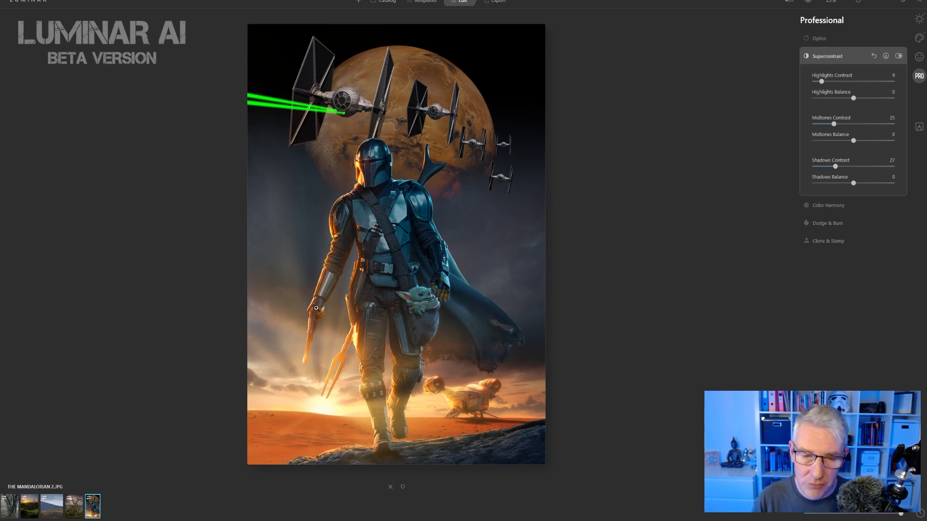
Erase the Sunrays mask around the Mandalorian's helmet using an enlarged eraser brush.
left_click(849, 57)
left_click(919, 37)
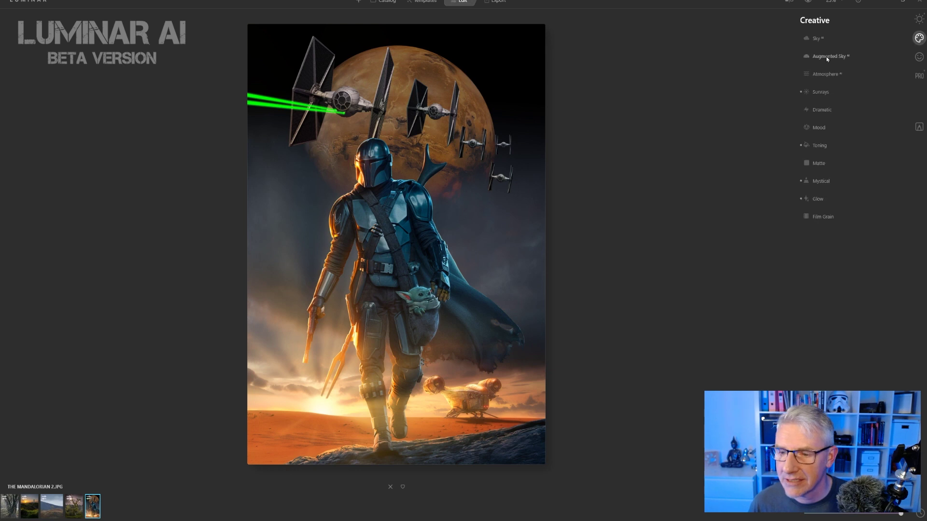
left_click(823, 92)
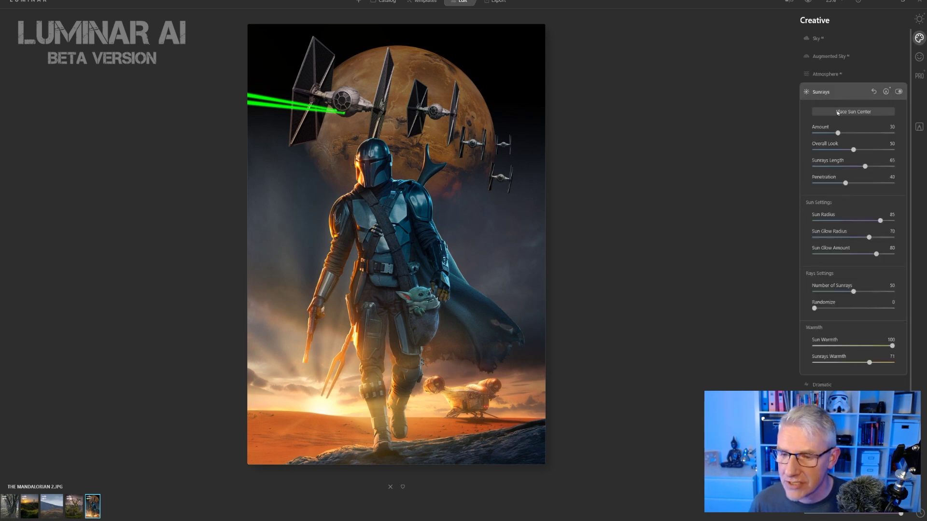
left_click(886, 92)
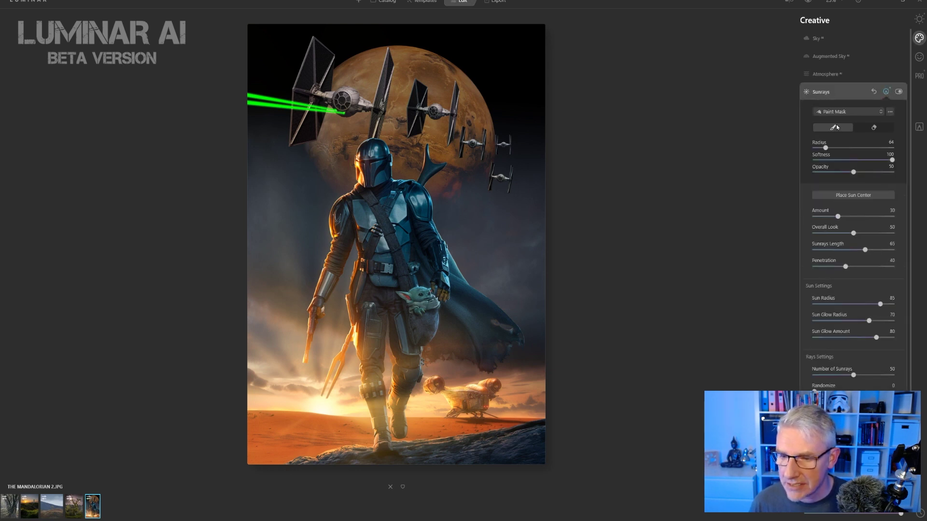
left_click(874, 127)
key("bracketright")
key("bracketright")
key("bracketright")
key("bracketright")
key("bracketright")
key("bracketright")
key("bracketright")
key("bracketright")
key("bracketright")
key("bracketright")
key("bracketright")
key("bracketright")
mouse_move(335, 177)
left_mouse_down()
mouse_move(300, 182)
mouse_move(302, 192)
mouse_move(285, 201)
left_mouse_up()
key("bracketright")
key("bracketright")
key("bracketright")
key("bracketright")
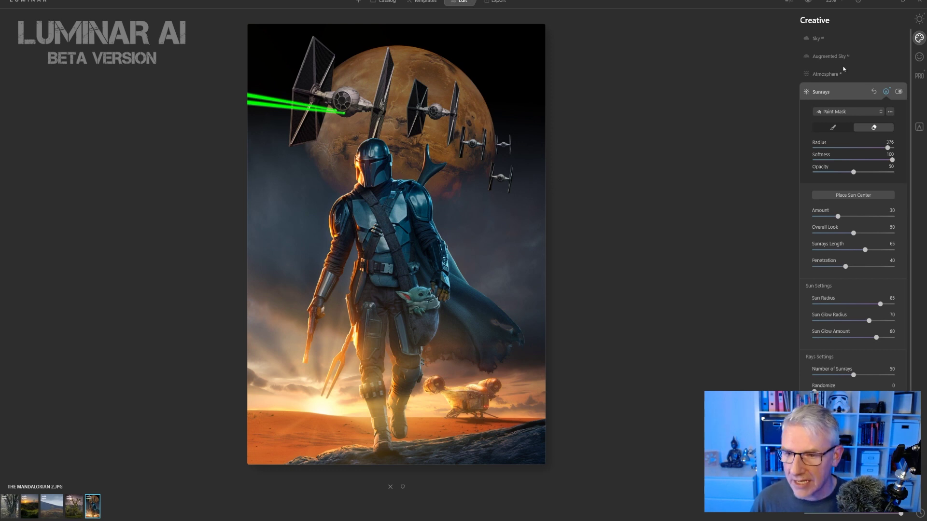
left_click(830, 96)
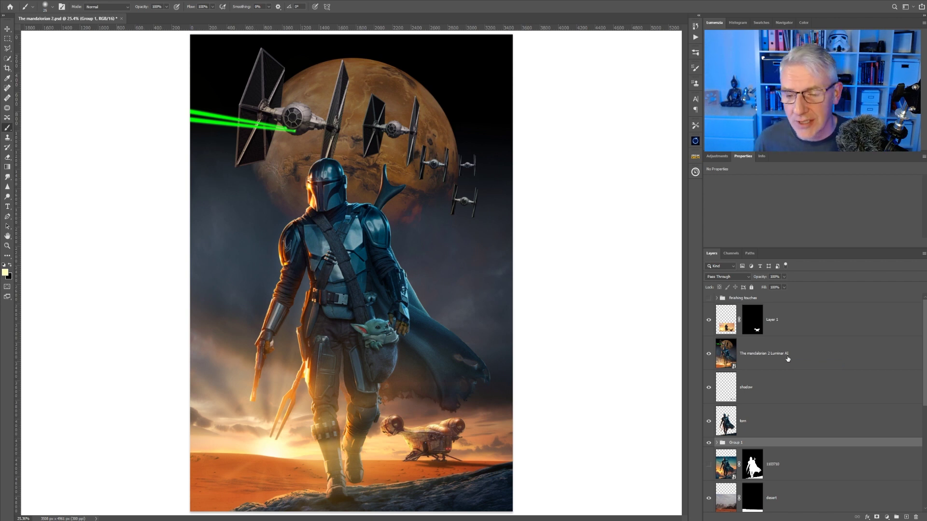
Generate an Oniric sun glow layer, Orbic_Element - 1, above the finishing touches group.
left_click(695, 142)
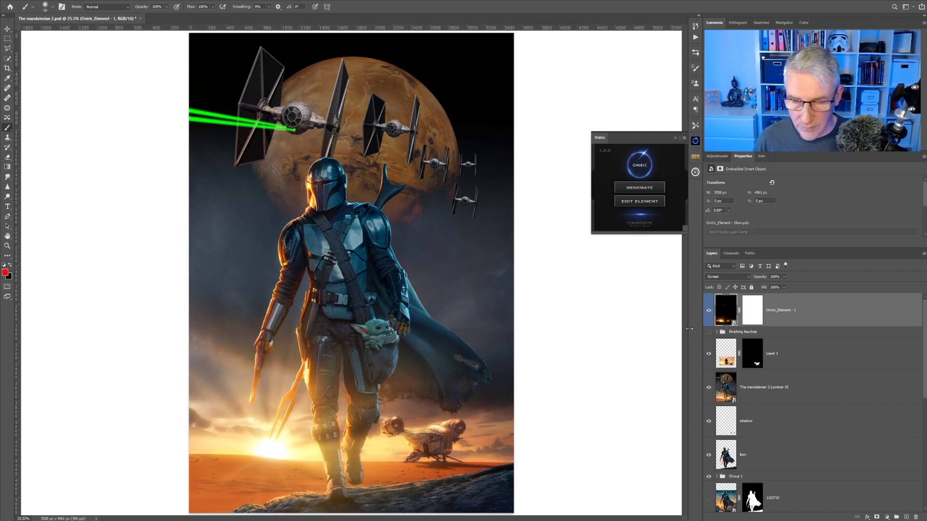
Toggle the Oniric_Element - 1 glow off and on to compare before and after.
left_click(709, 311)
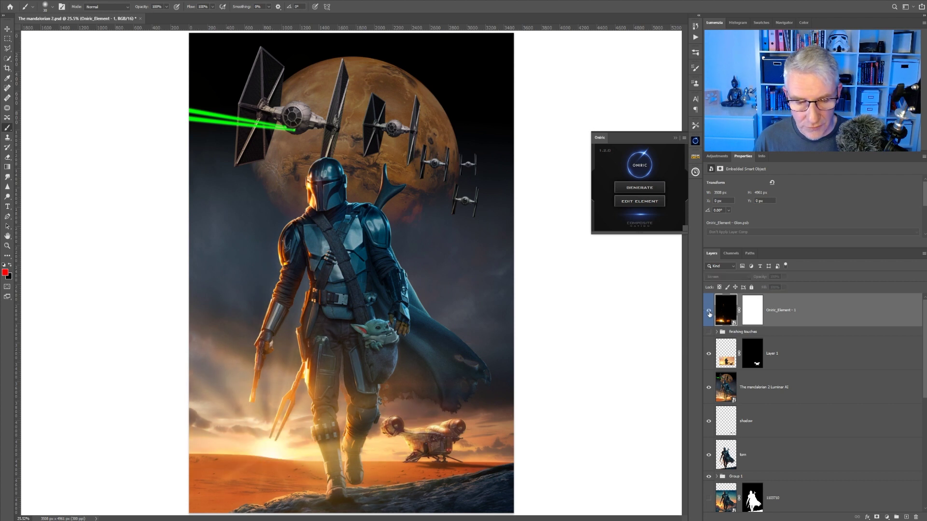
left_click(709, 312)
left_click(709, 312)
left_click(709, 312)
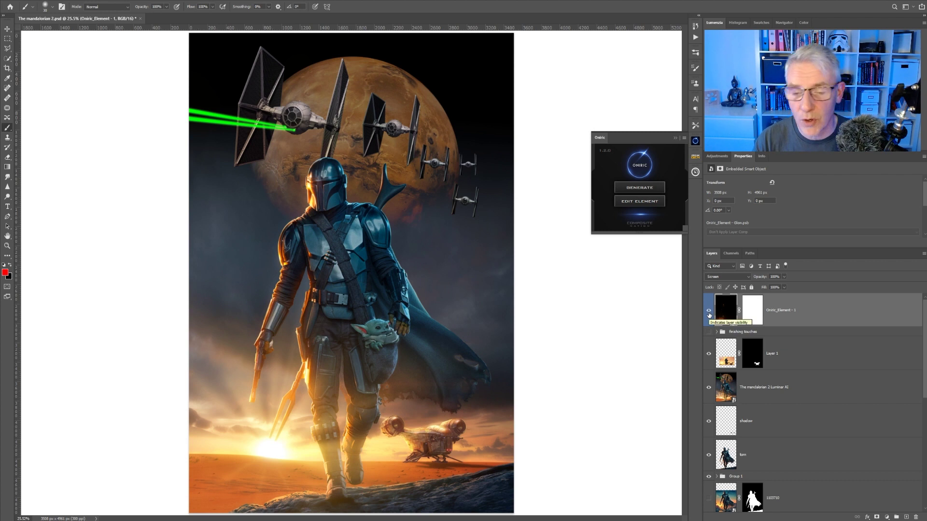
Generate a second glow layer, Oniric_Element - 2, then hide both glow layers.
left_click(640, 187)
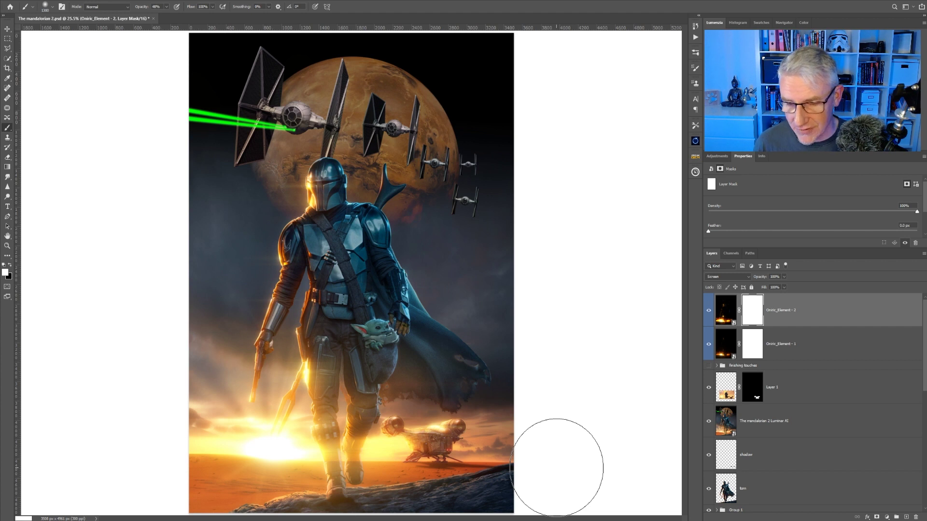
left_click(709, 311)
left_click(708, 346)
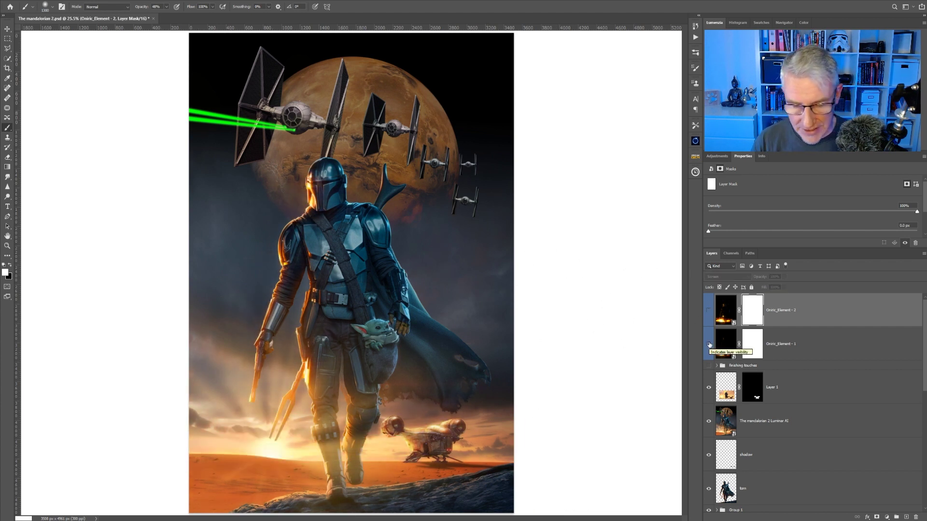
Expand and show the finishing touches group, then set the MANDALORIAN title layer to Lighten.
left_click(716, 367)
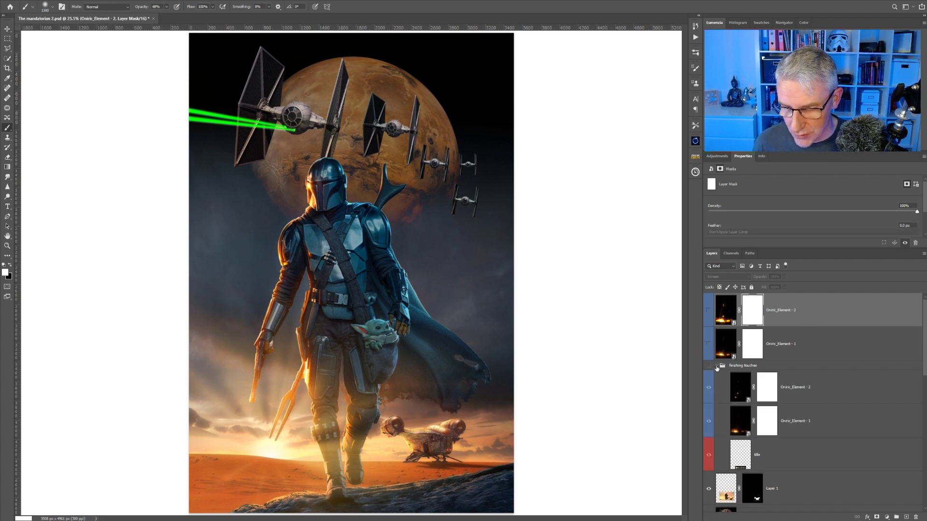
left_click(709, 367)
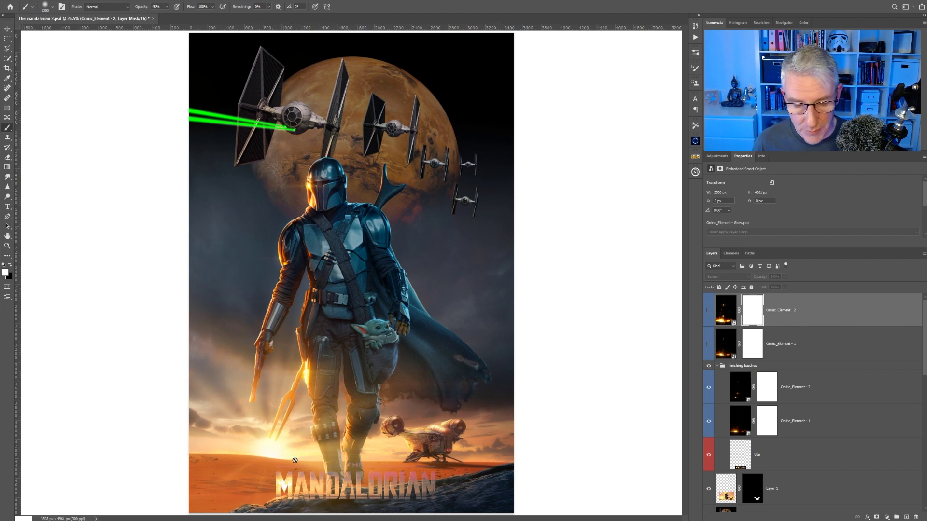
left_click(816, 468)
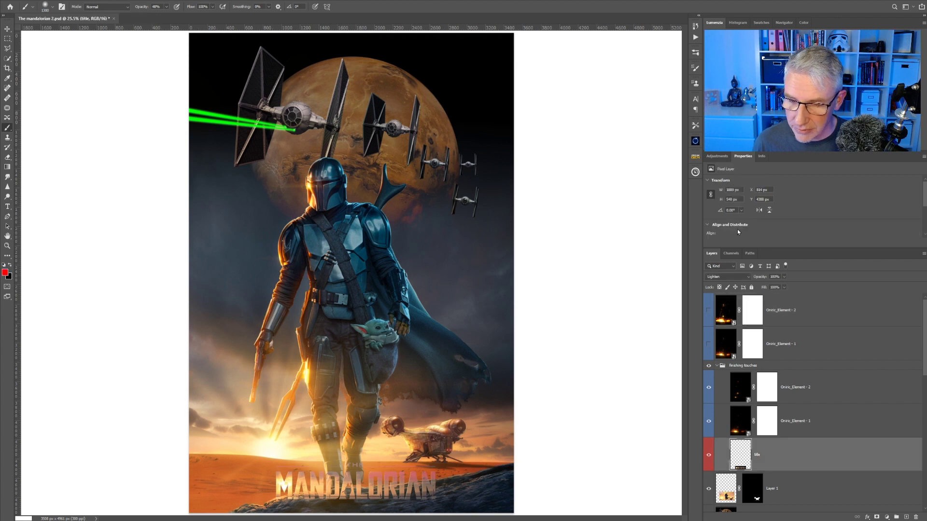
left_click(748, 279)
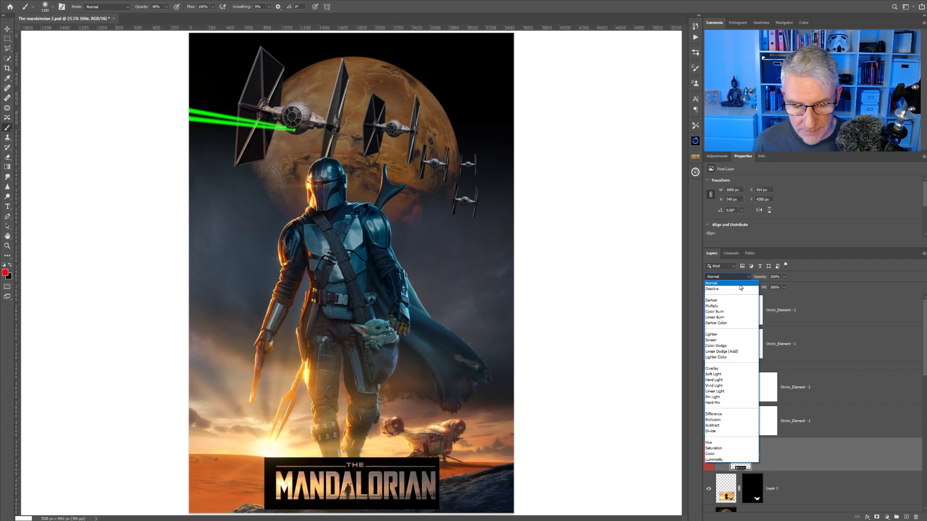
left_click(719, 335)
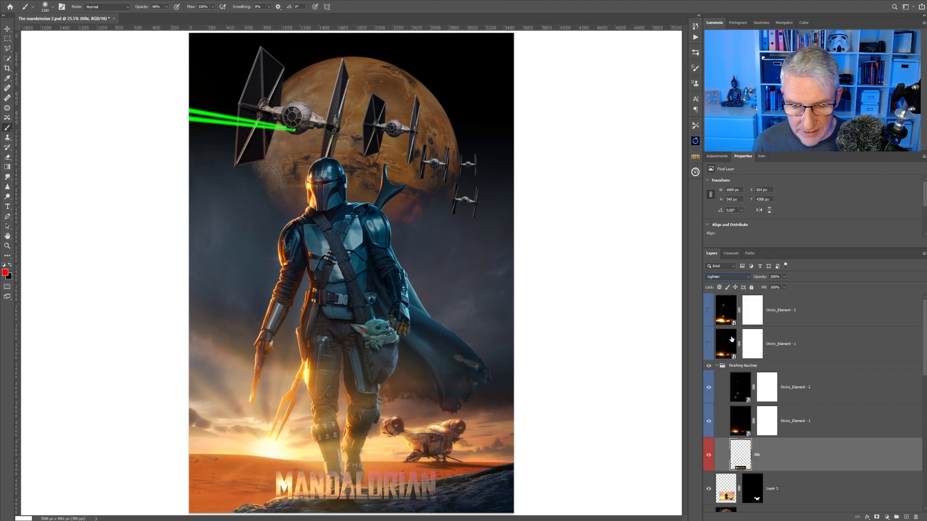